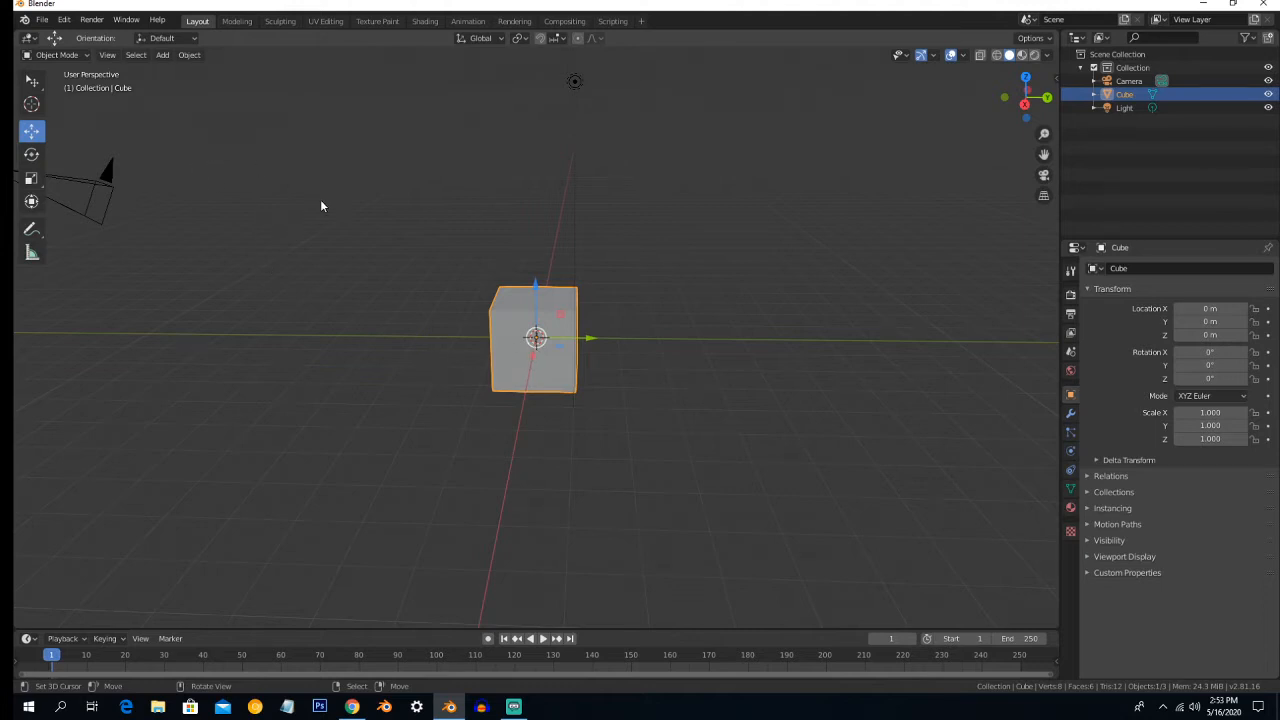
- Add a torus mesh at the world origin, inside the default cube
click(162, 56)
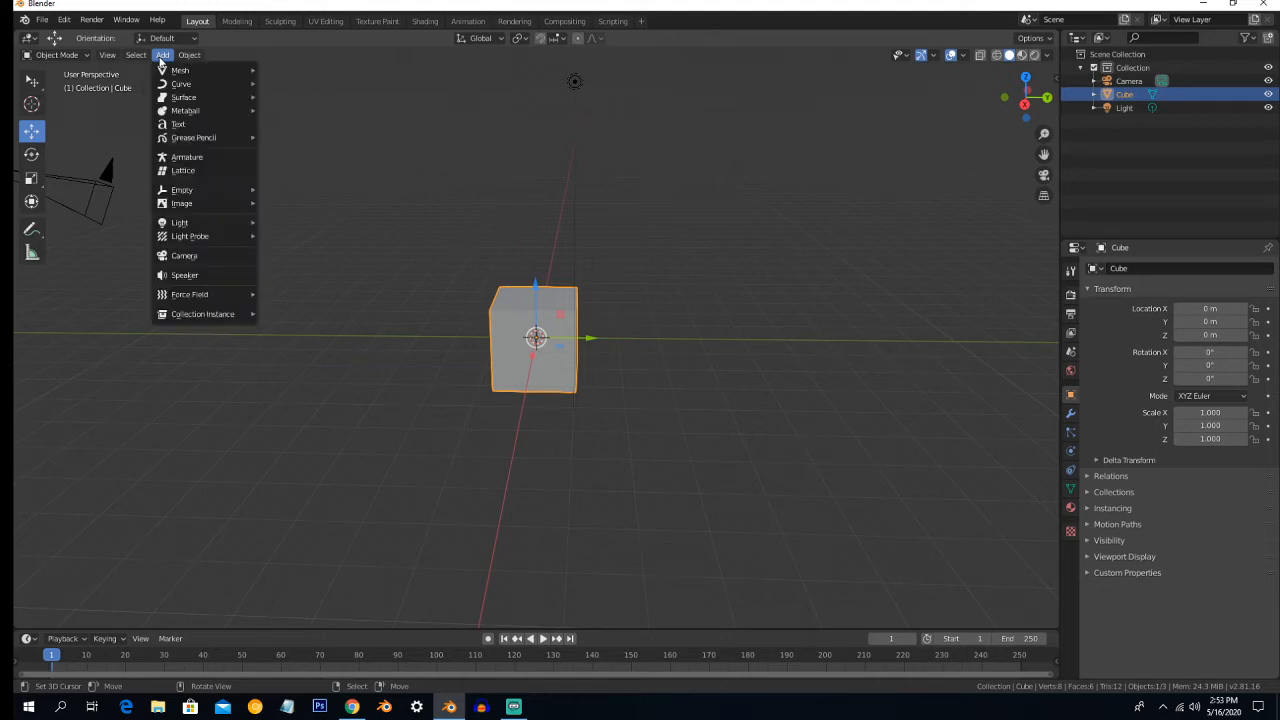
mouse_move(180, 72)
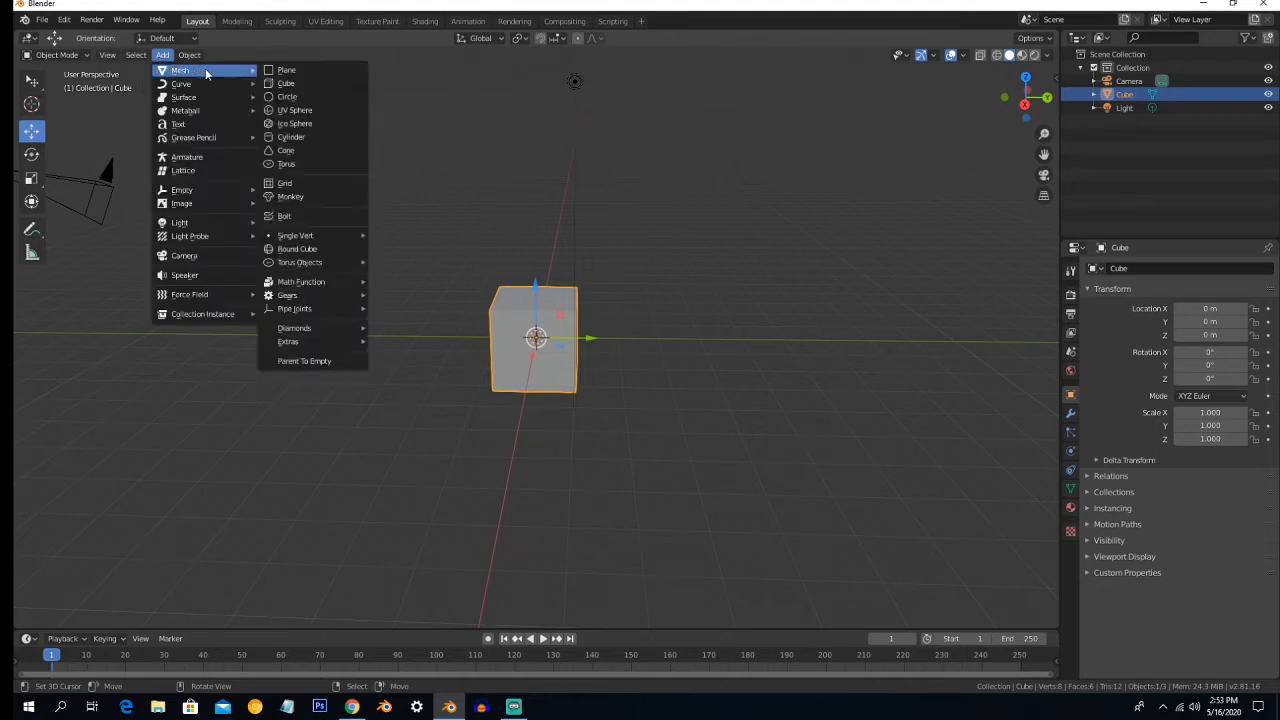
click(326, 164)
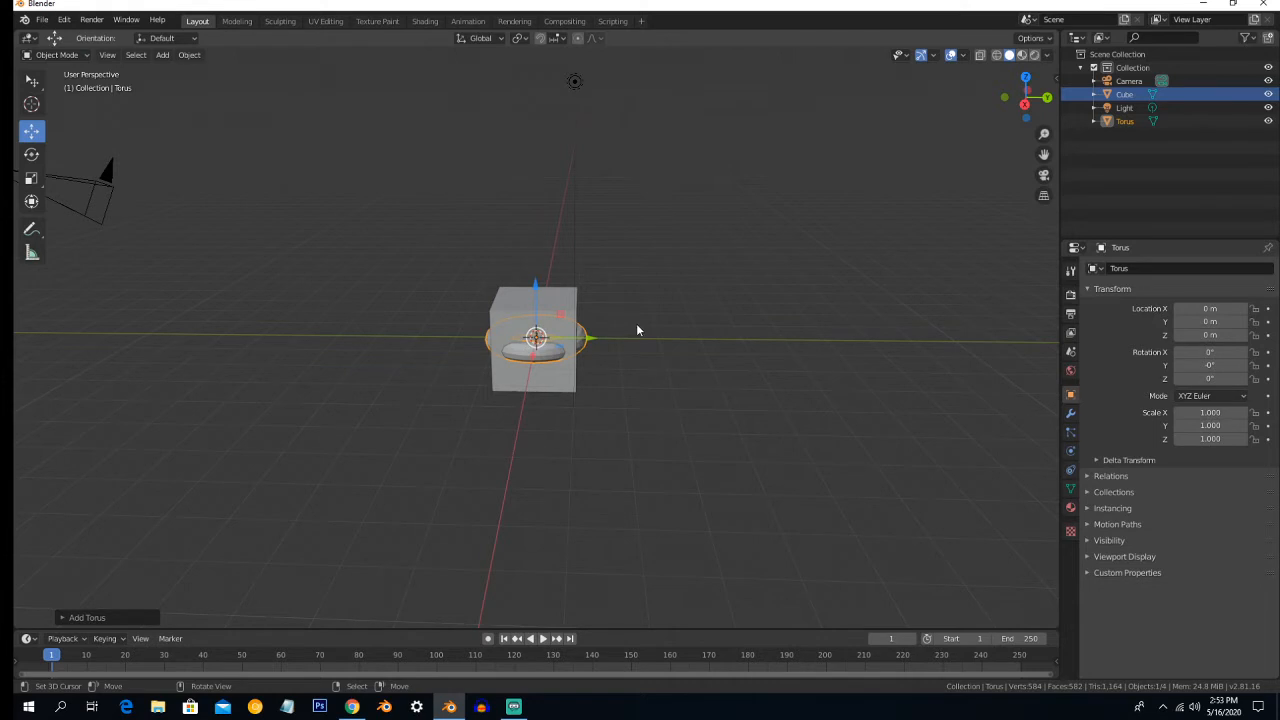
key(s)
right_click(733, 340)
- Place the 3D cursor on the Y axis well away from the cube and add a cylinder mesh there
shift+right_click(802, 339)
click(164, 58)
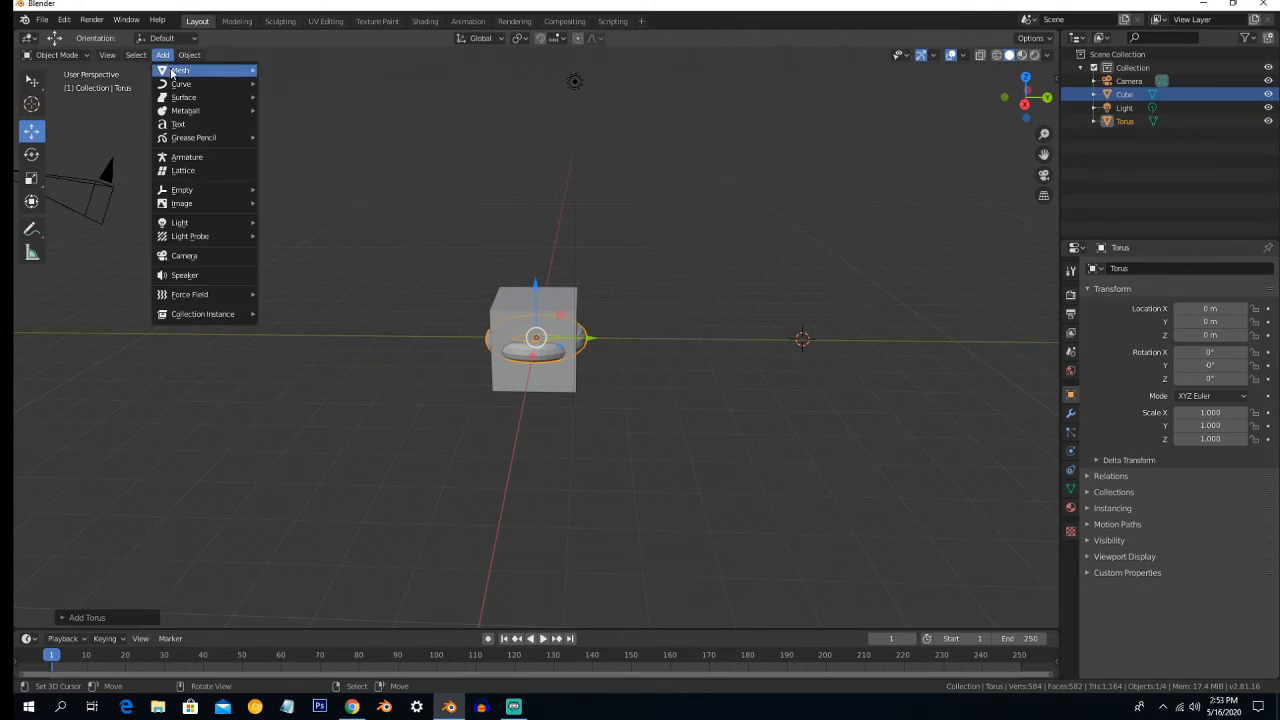
mouse_move(176, 72)
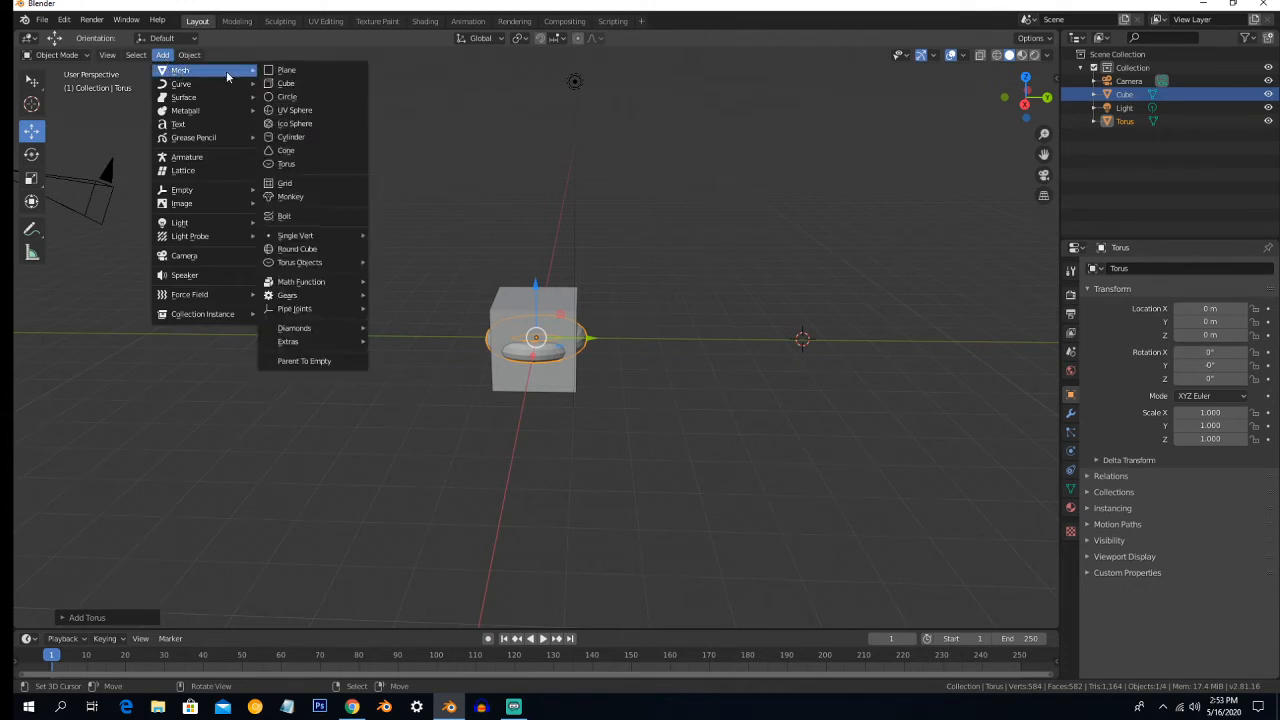
click(320, 137)
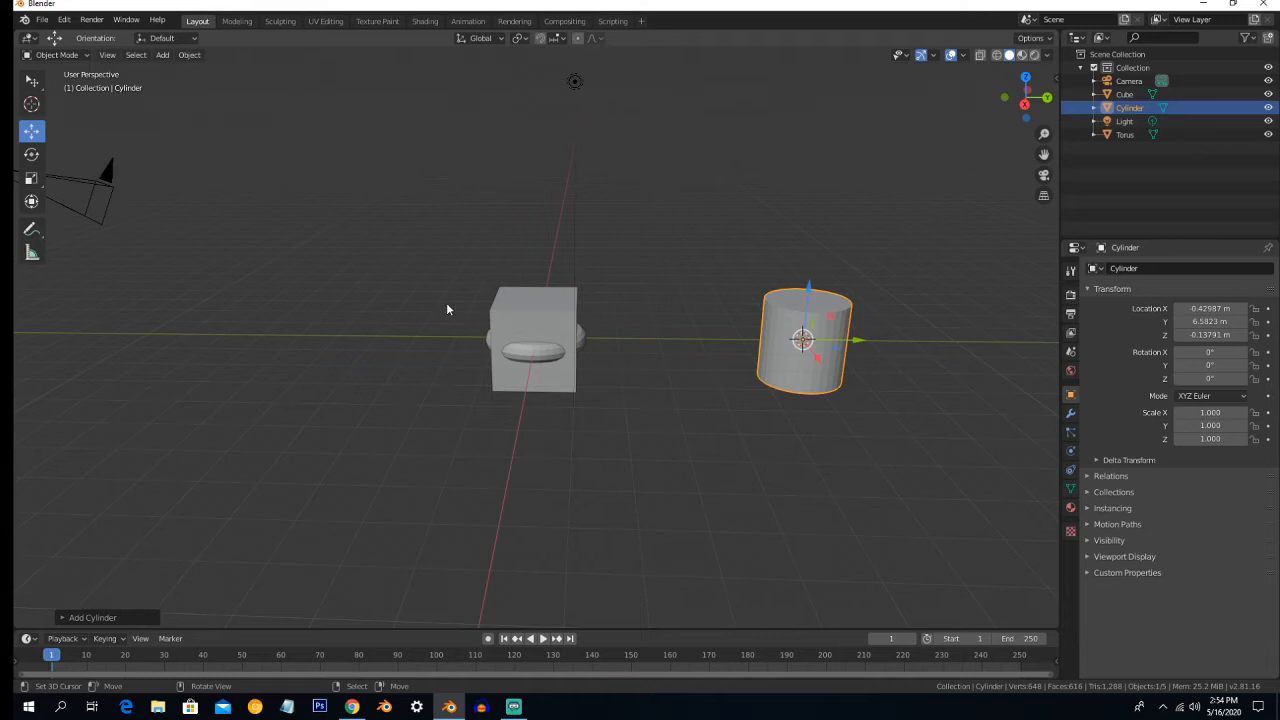
- Add a monkey head mesh at the 3D cursor
middle_drag(408, 310, 455, 338)
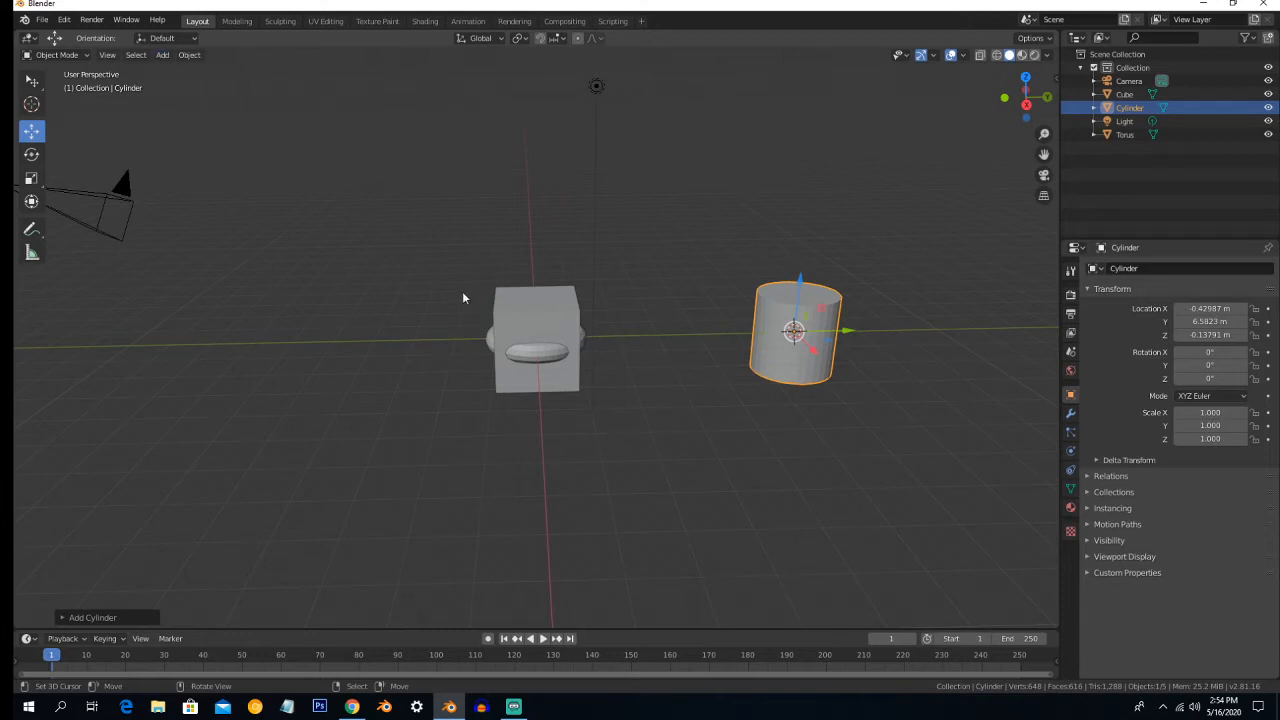
scroll(455, 314, down, 2)
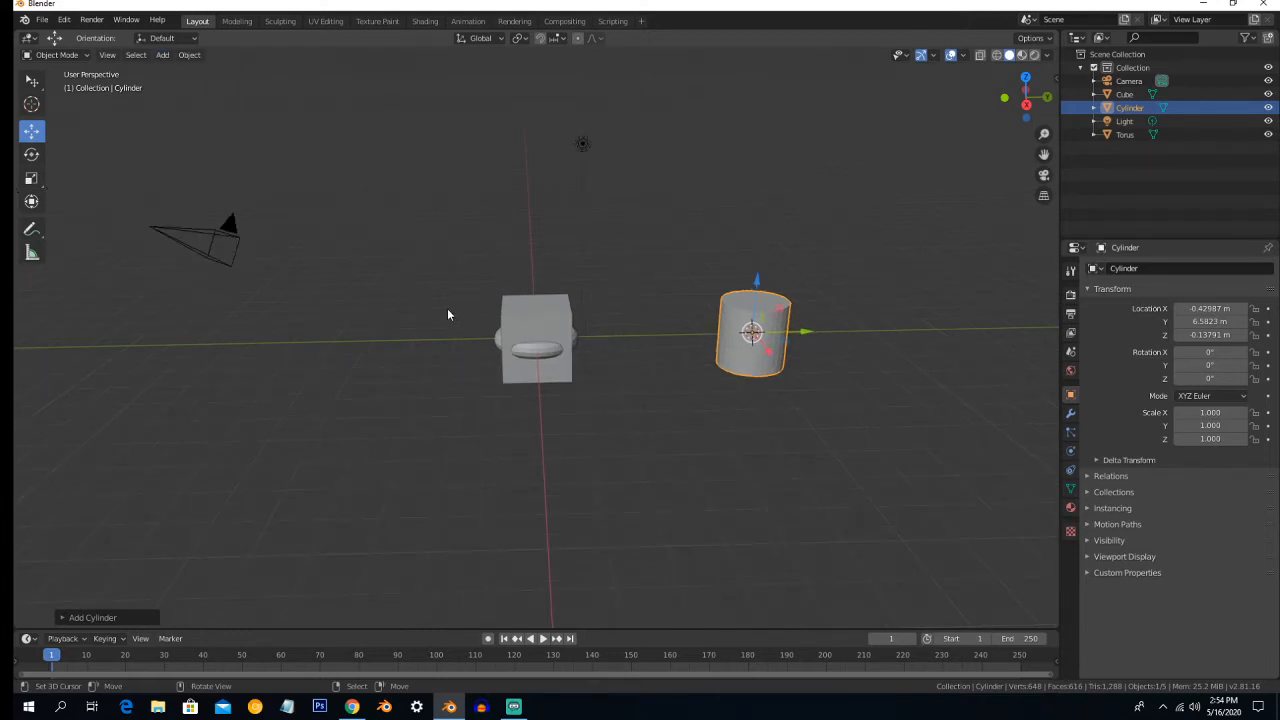
key(shift+a)
mouse_move(447, 310)
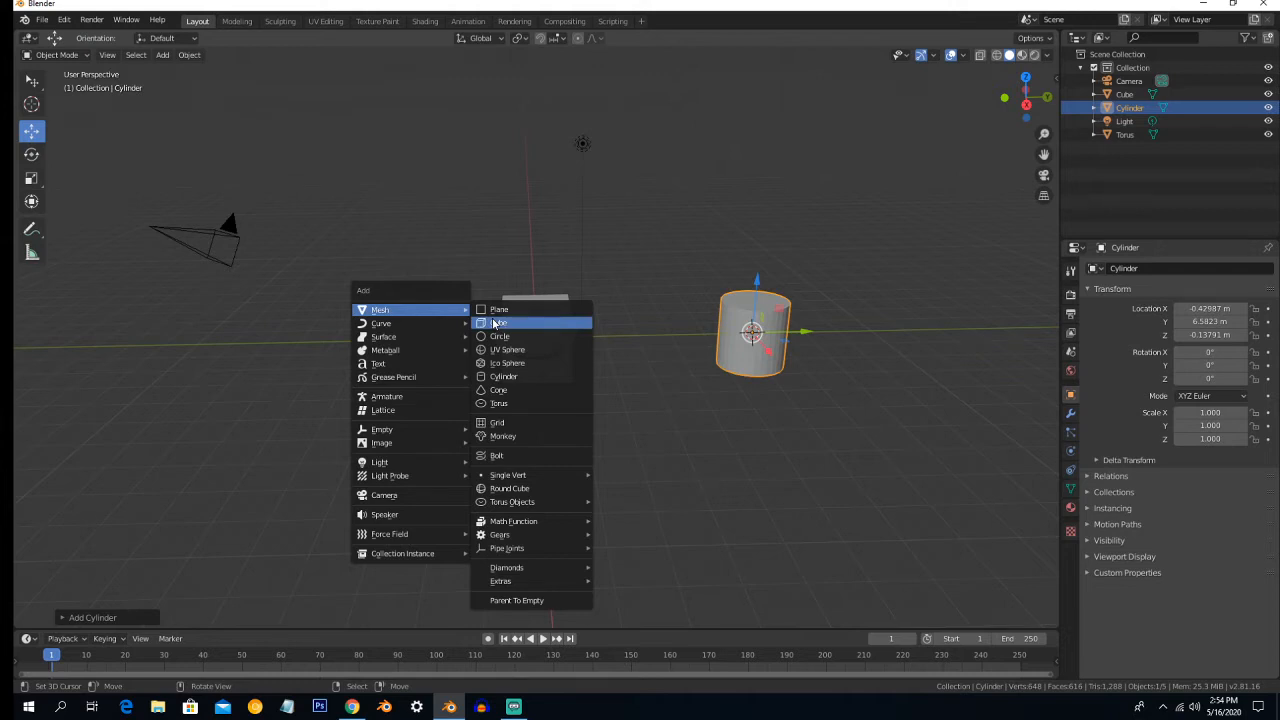
click(527, 439)
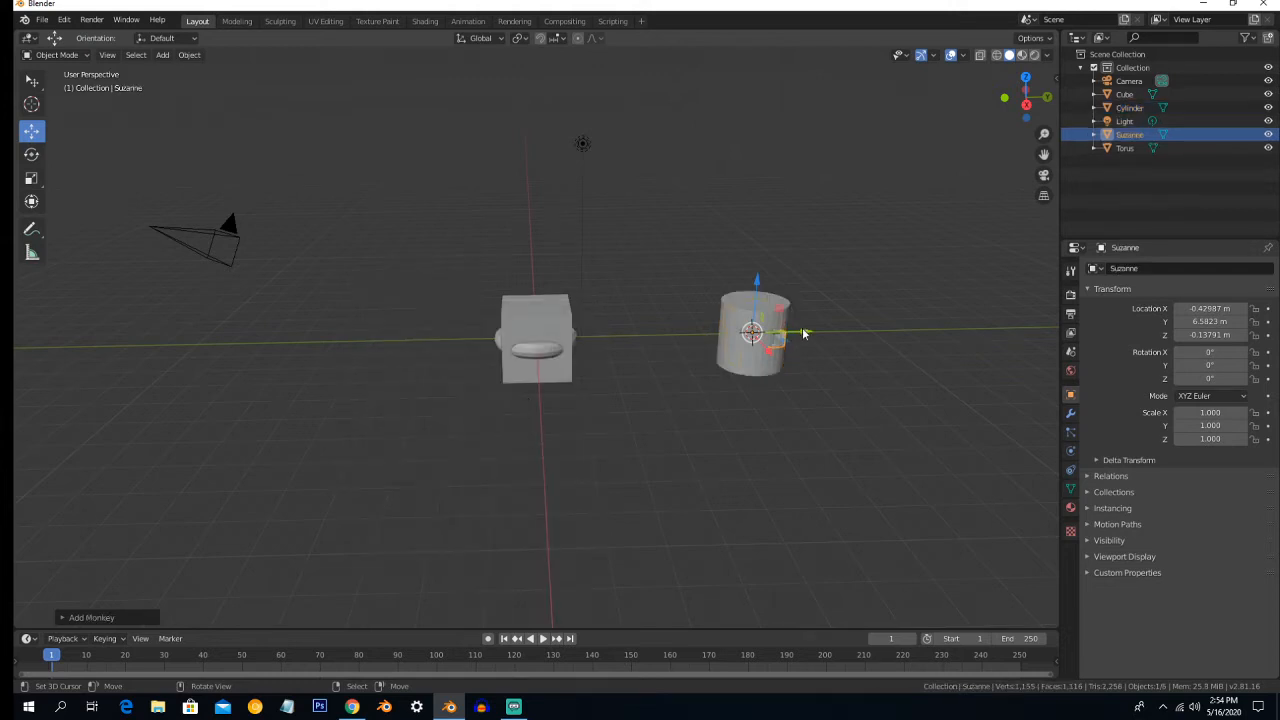
- Move the monkey head along Y to about -3.77 m and rotate it about 86.6° around Z
key(g)
key(y)
drag(798, 329, 471, 355)
key(r)
key(z)
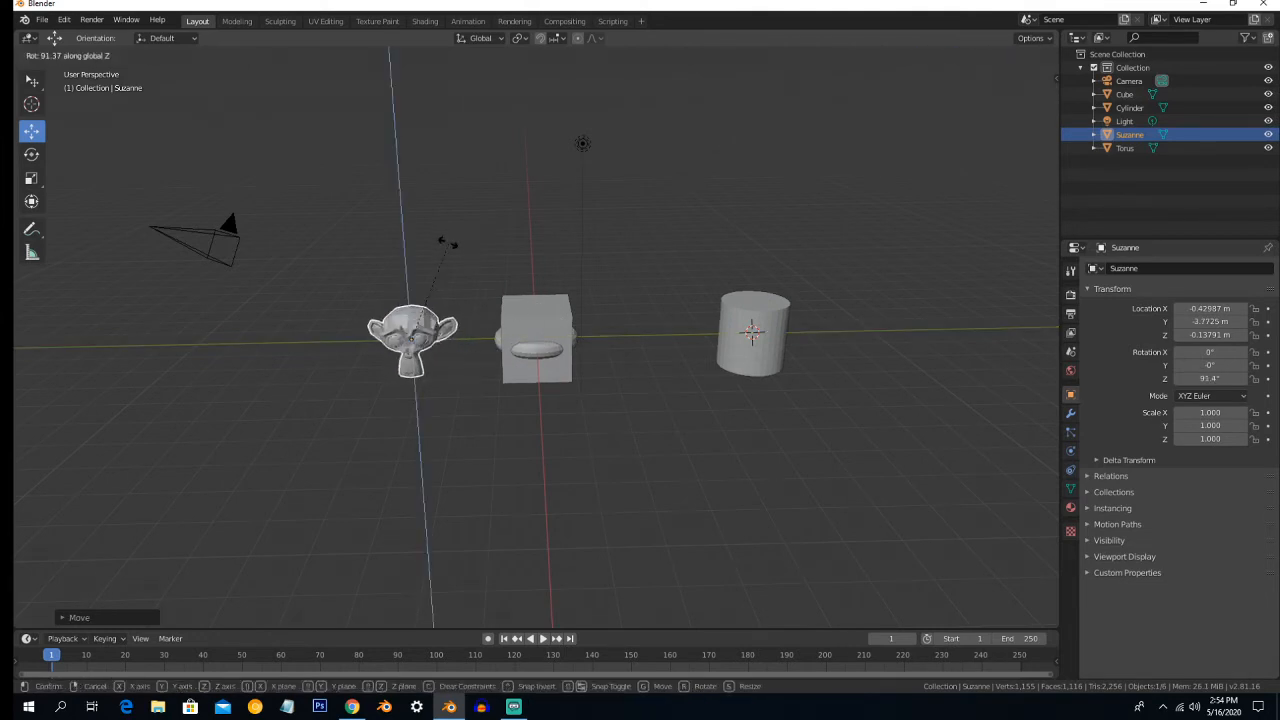
click(444, 278)
key(r)
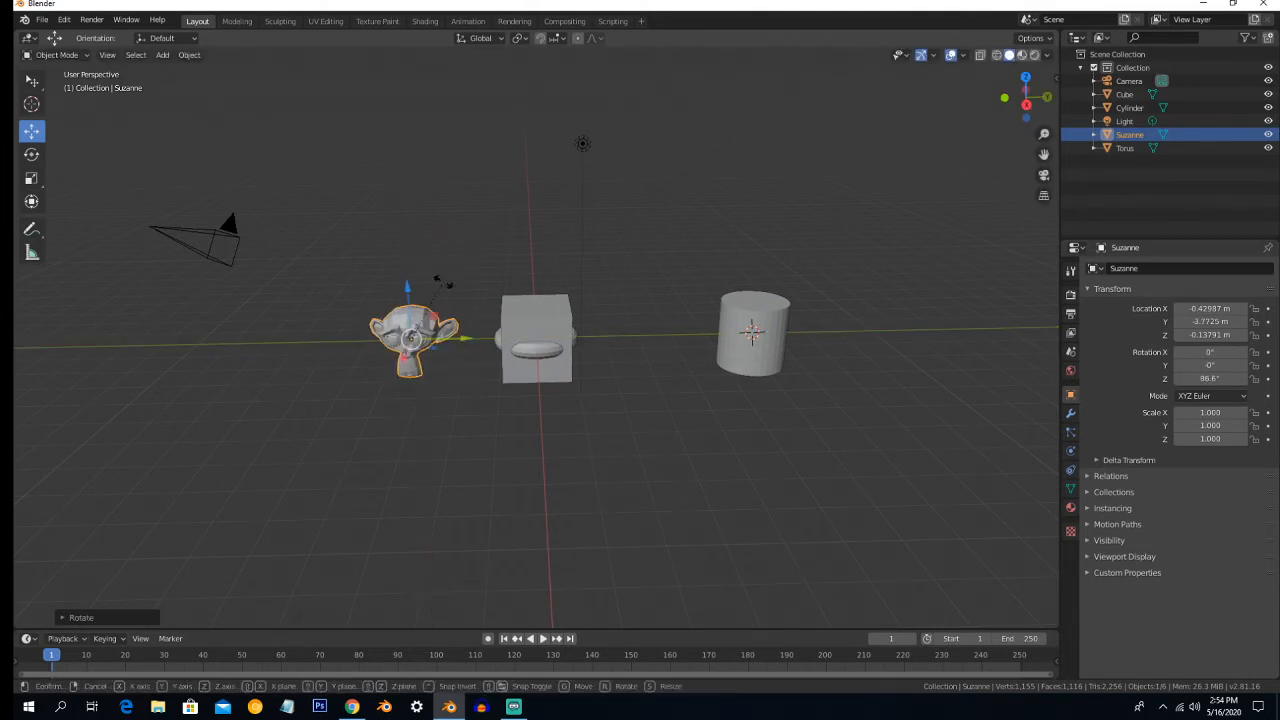
key(z)
right_click(445, 266)
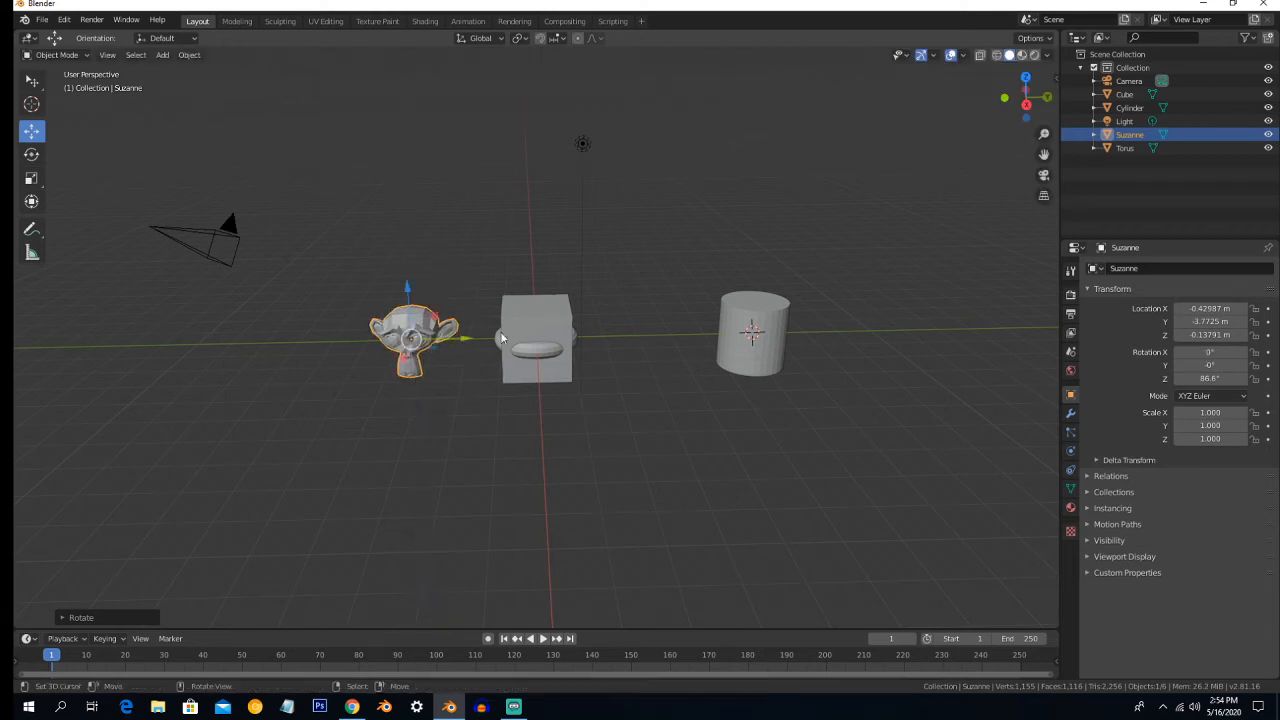
- Delete the monkey head from the scene
scroll(410, 335, up, 1)
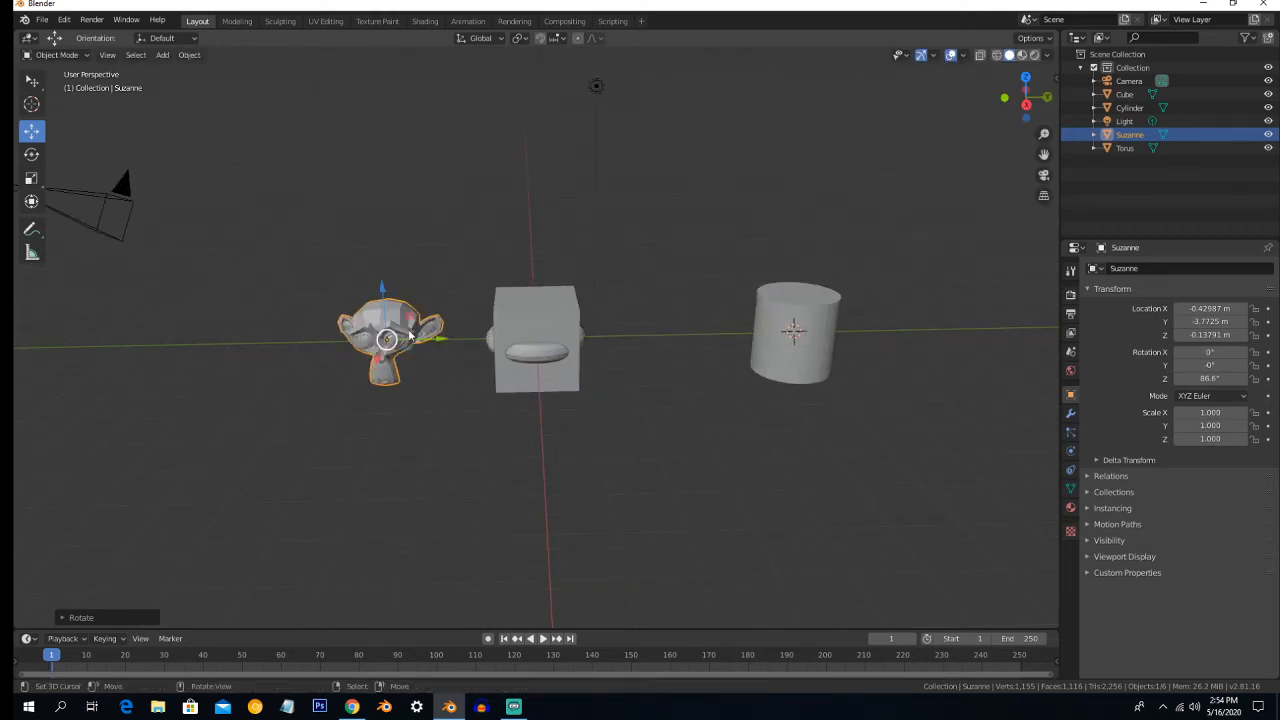
mouse_move(409, 333)
middle_down()
mouse_move(448, 327)
mouse_move(391, 310)
mouse_move(430, 333)
mouse_move(412, 327)
middle_up()
scroll(430, 333, down, 2)
scroll(412, 327, up, 1)
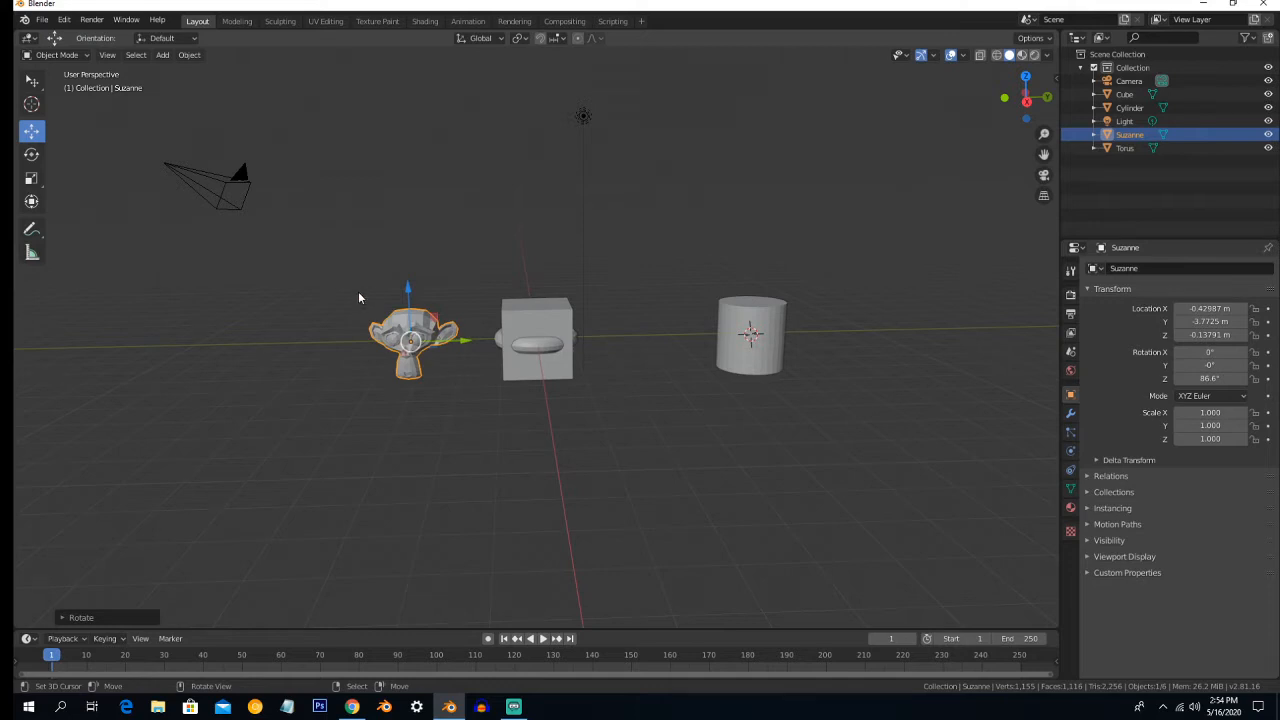
click(190, 55)
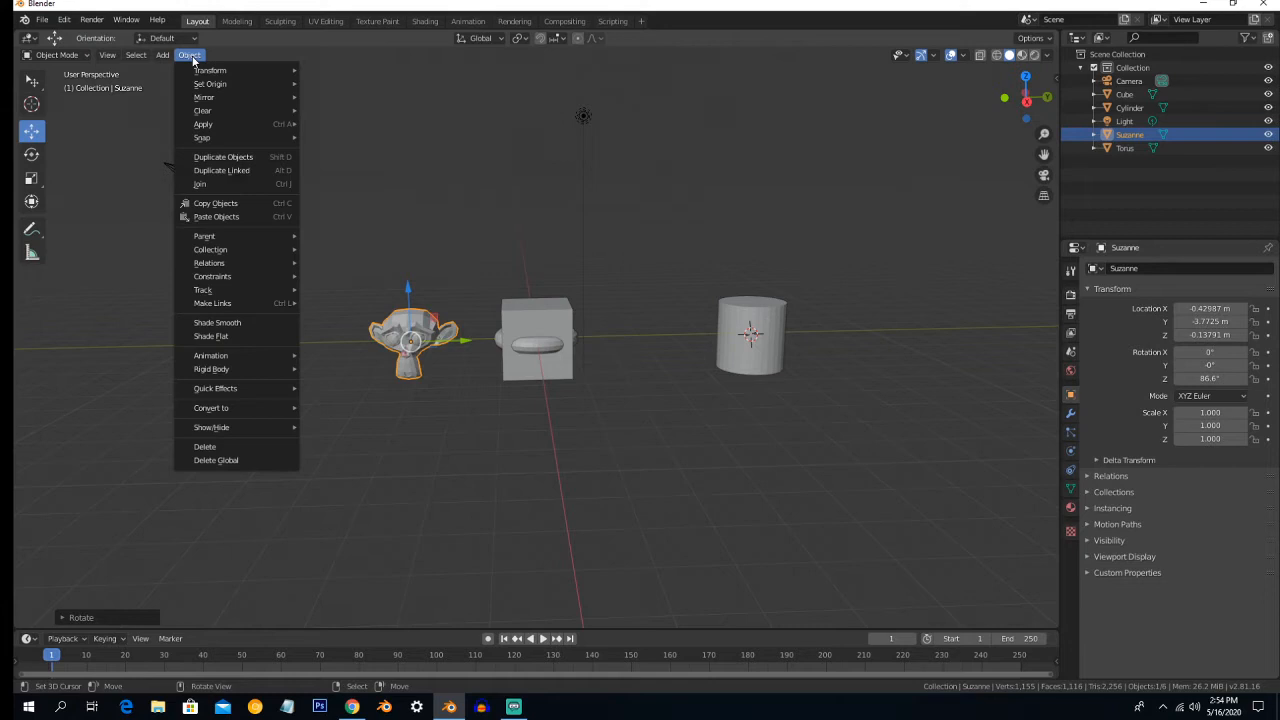
click(251, 447)
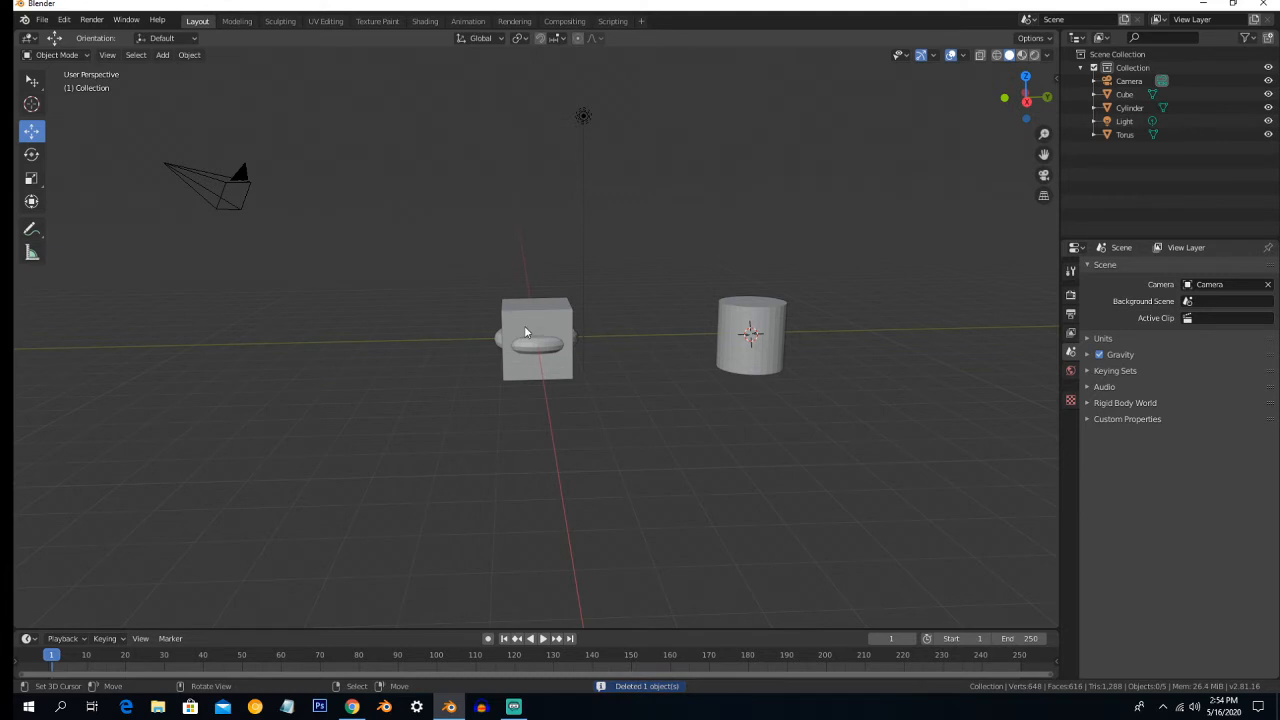
- Delete the cylinder and the default cube, keeping the torus
click(726, 318)
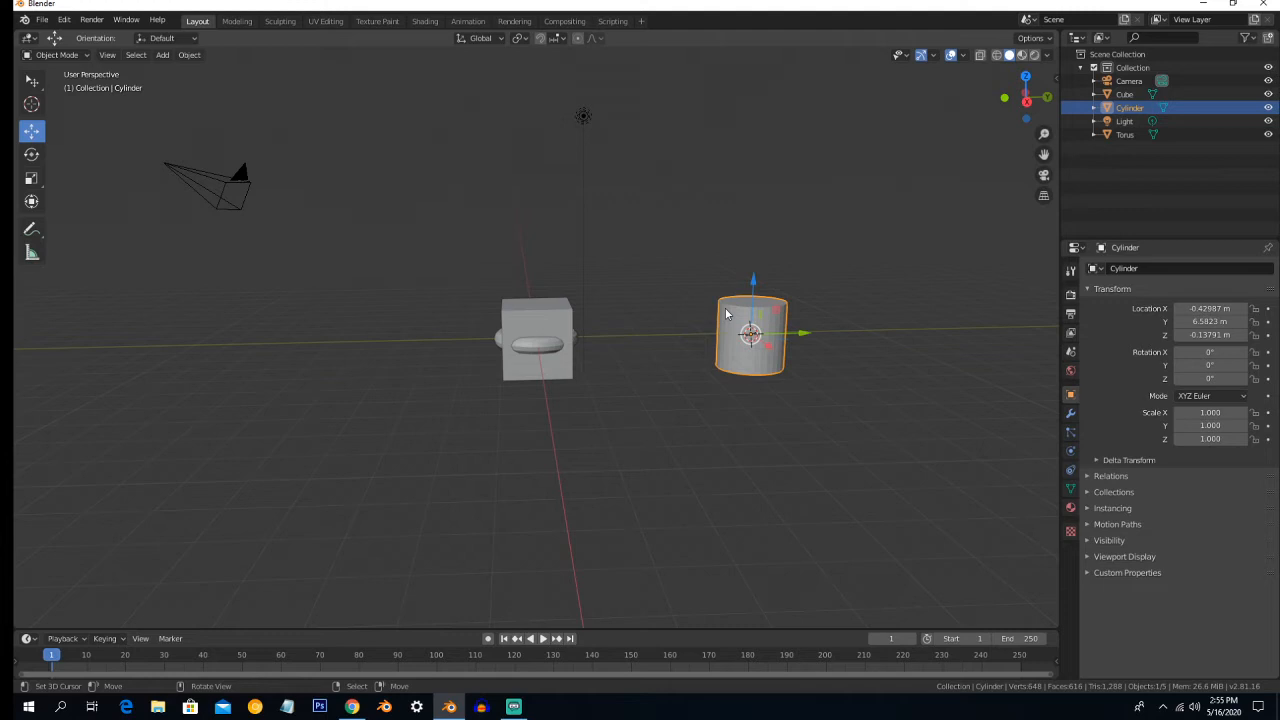
key(x)
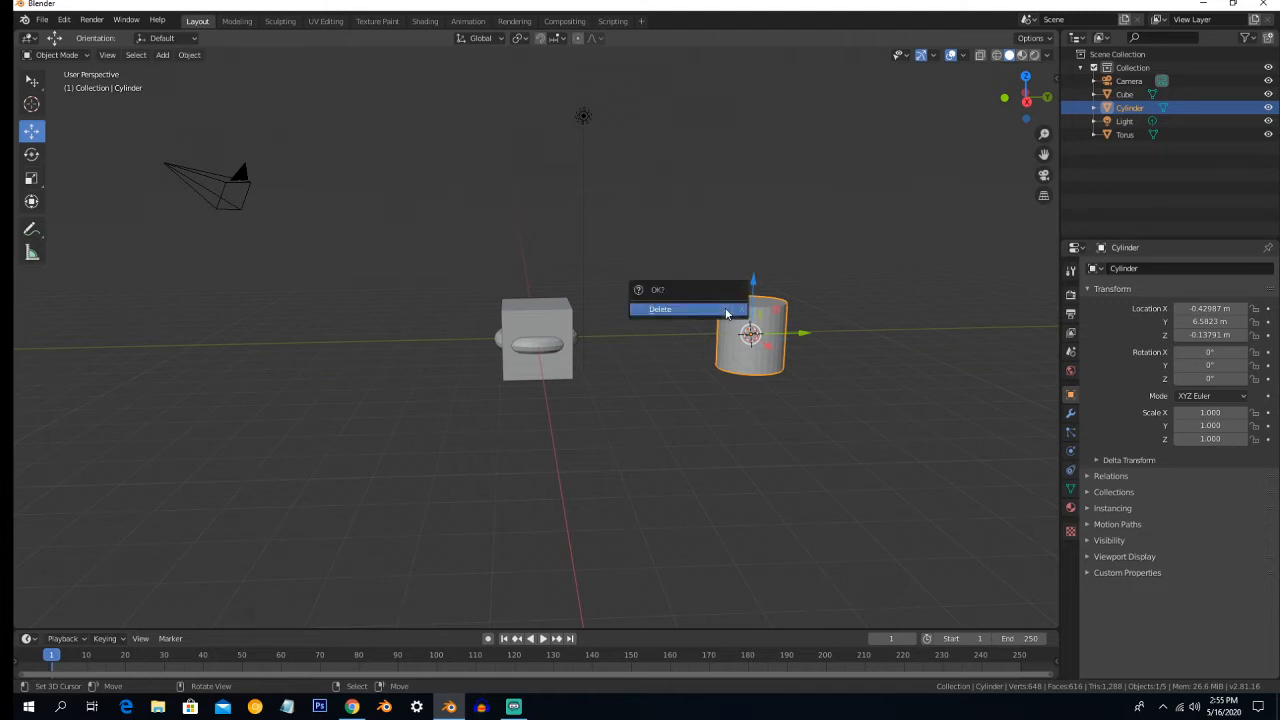
click(726, 310)
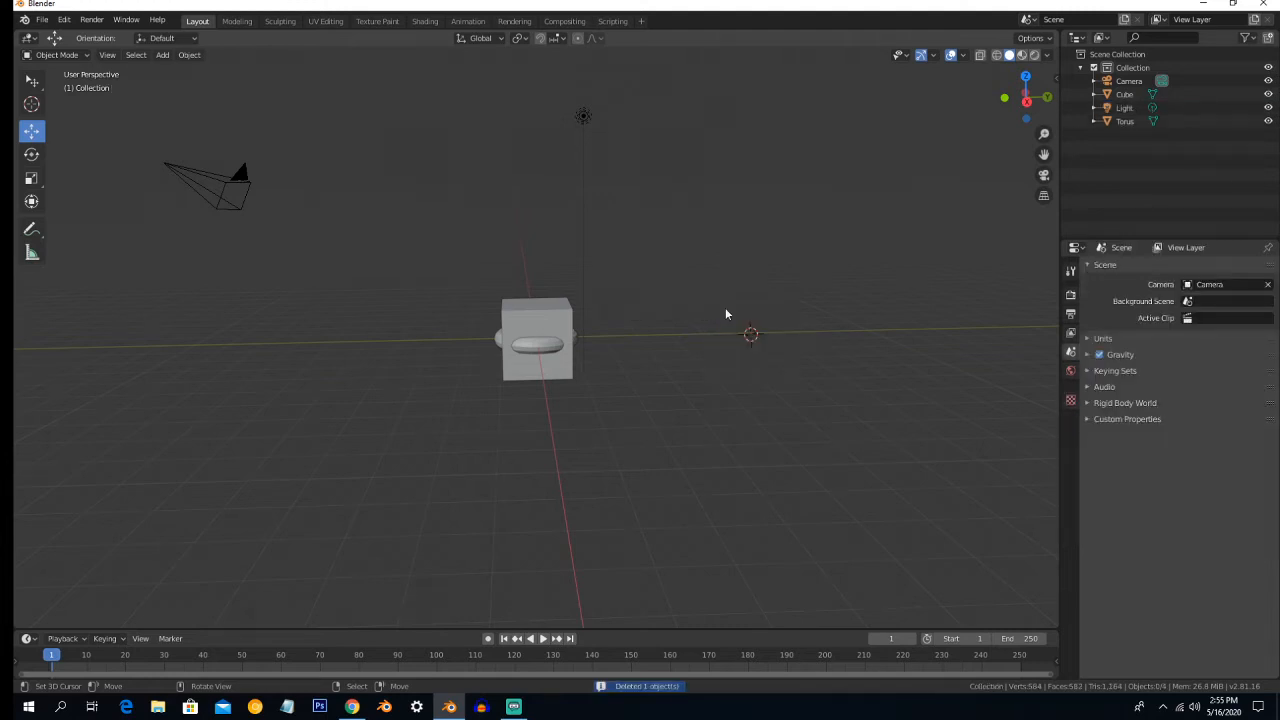
click(561, 320)
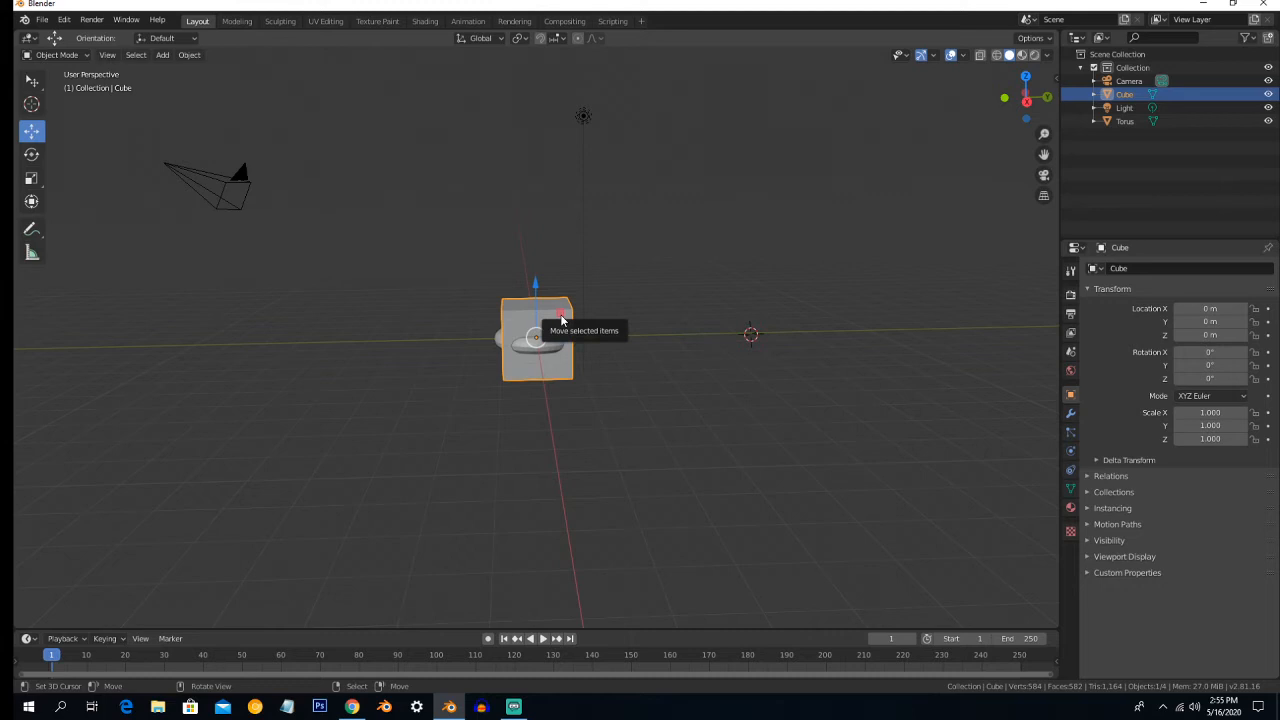
key(Delete)
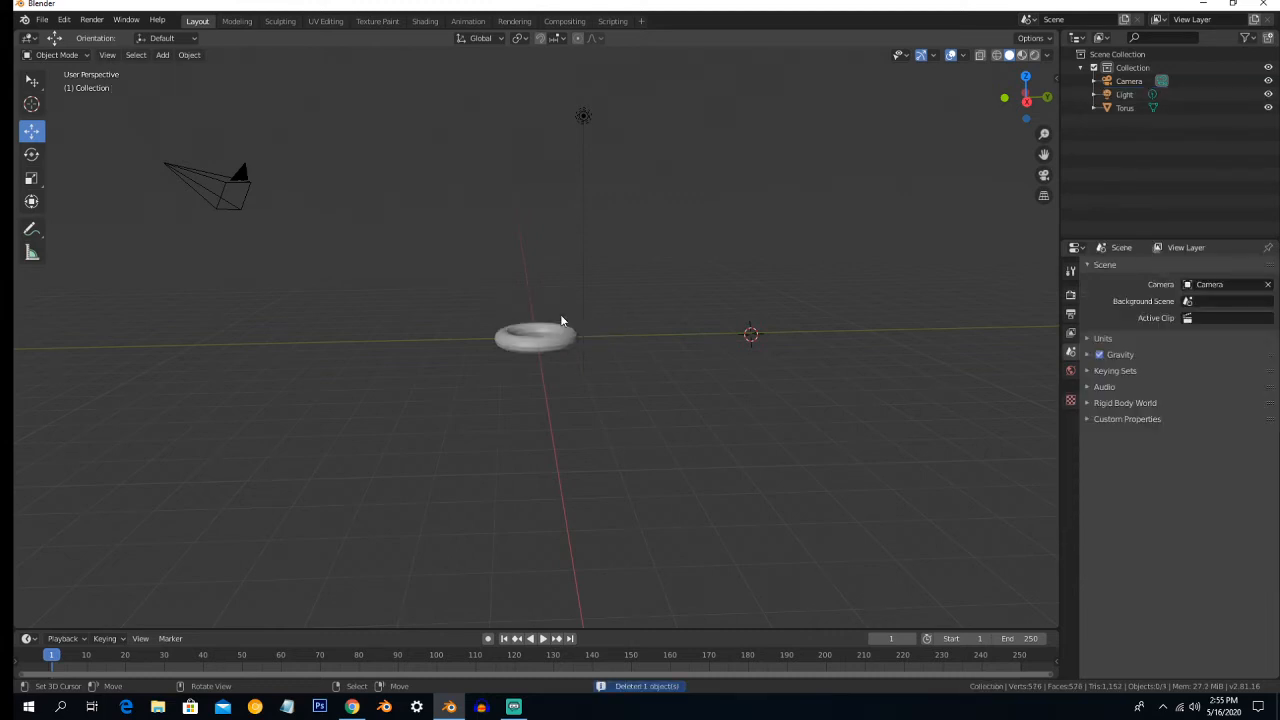
- Add a new cube mesh at the 3D cursor beside the torus
mouse_move(557, 341)
middle_down()
mouse_move(572, 349)
mouse_move(545, 346)
mouse_move(556, 346)
middle_up()
middle_drag(180, 291, 263, 314)
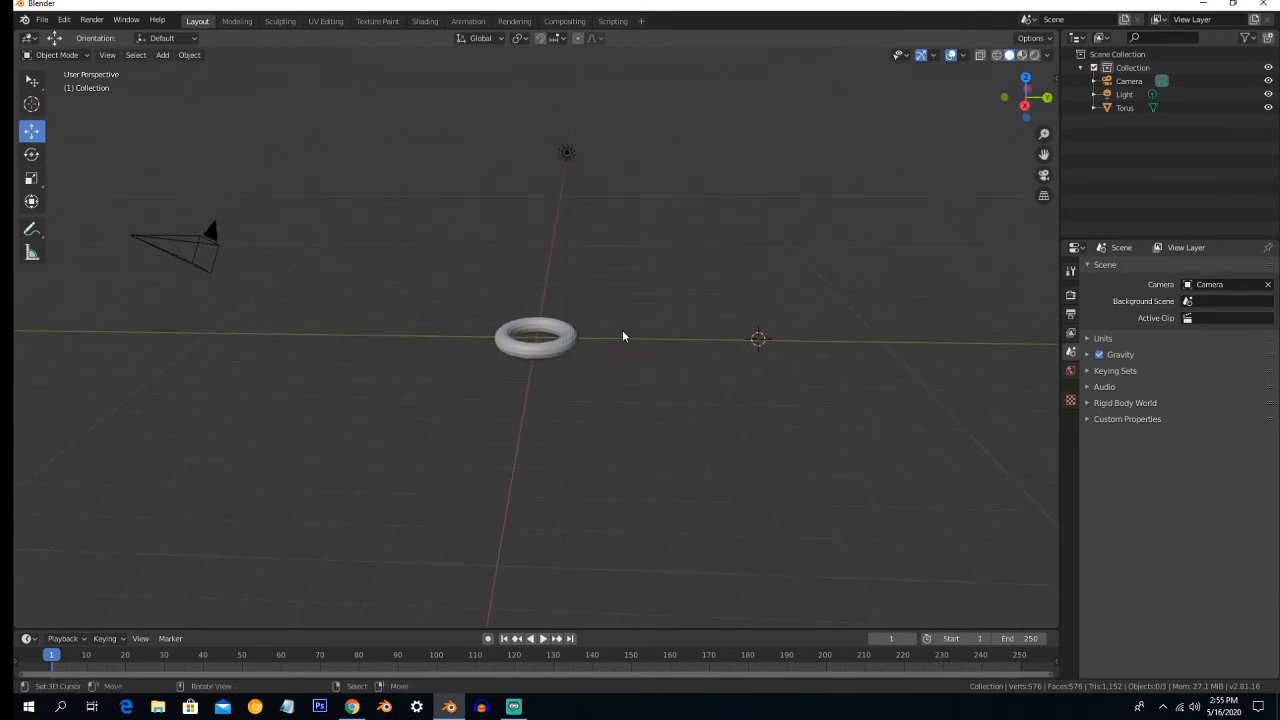
key(shift+a)
mouse_move(622, 330)
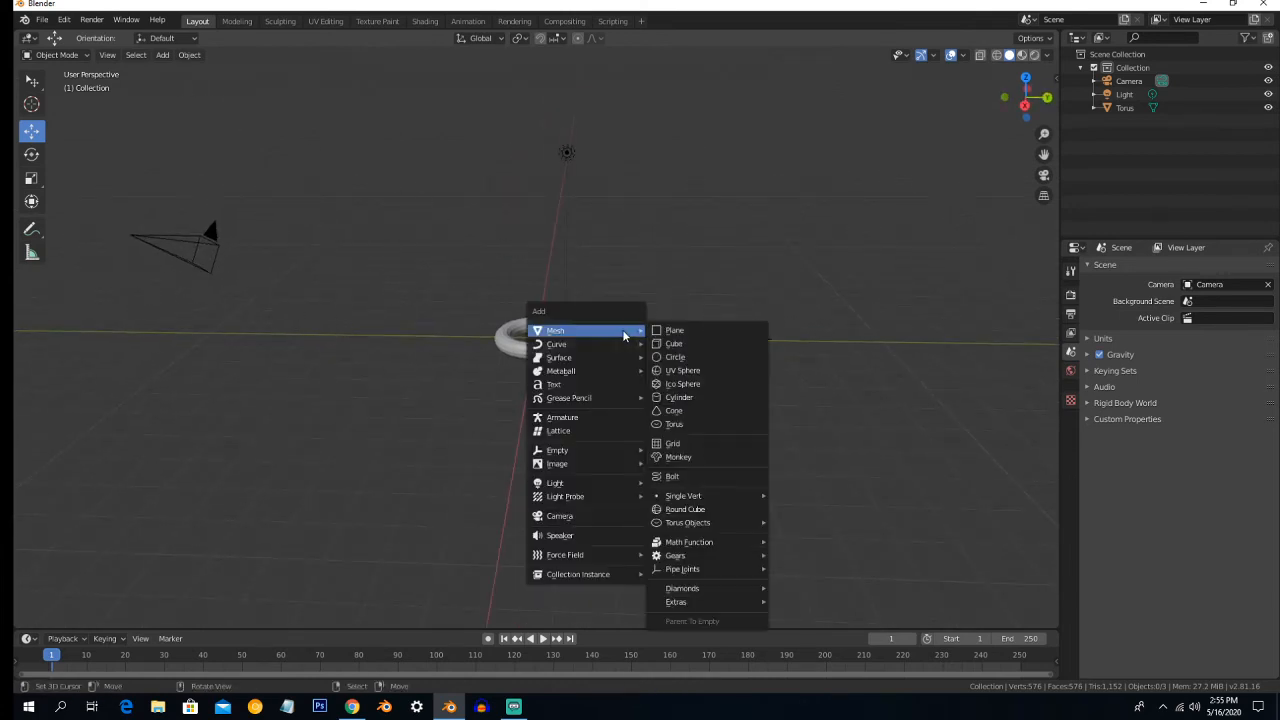
click(676, 343)
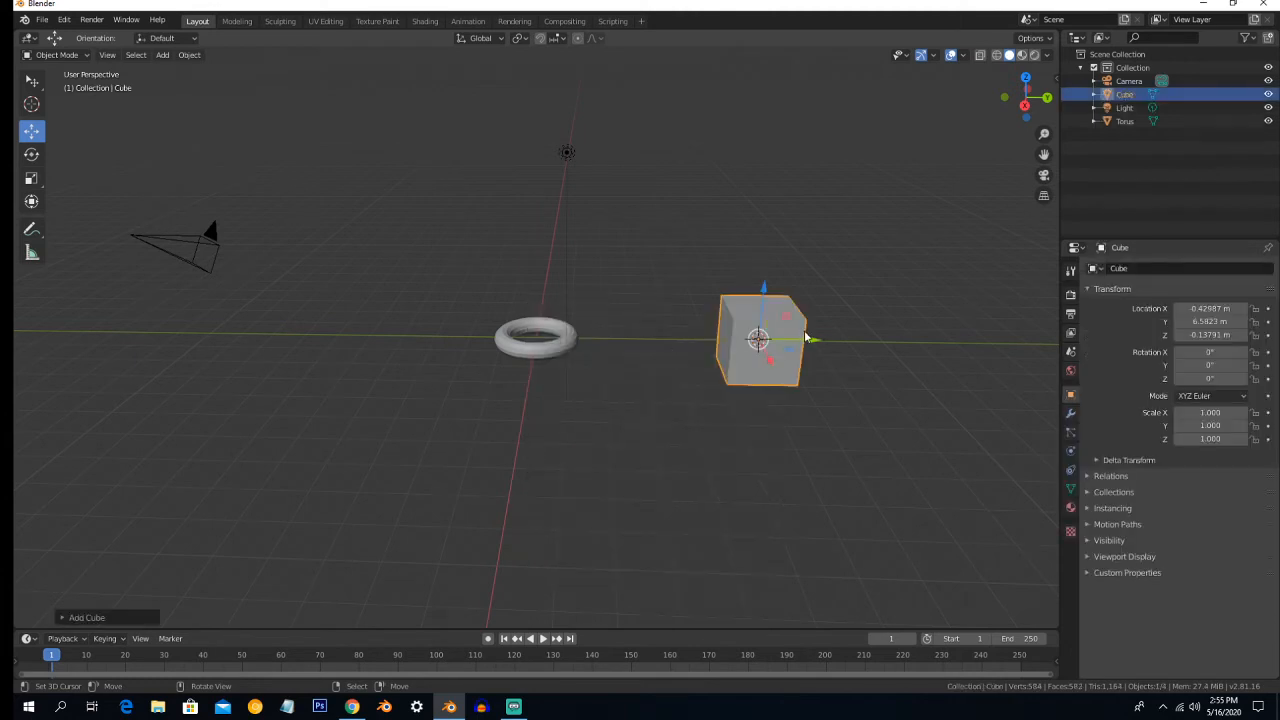
- Switch the new cube to Edit Mode
middle_drag(770, 362, 586, 369)
scroll(586, 369, up, 3)
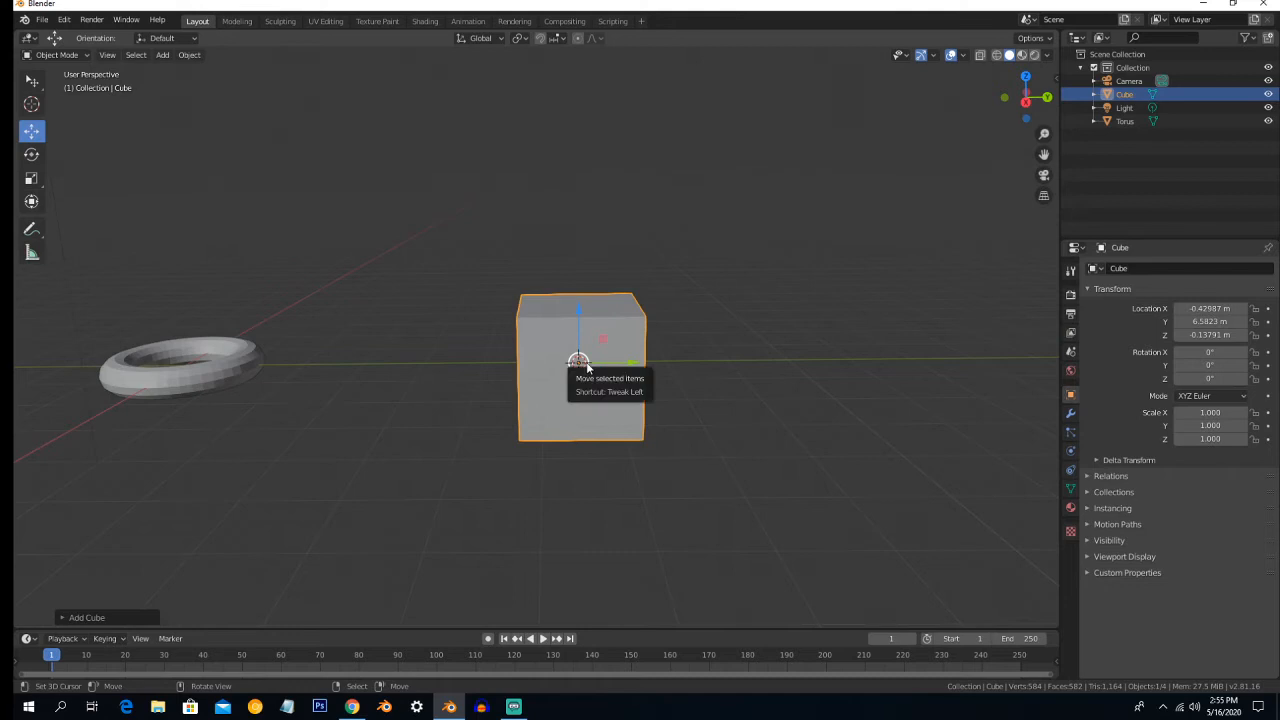
scroll(589, 367, down, 2)
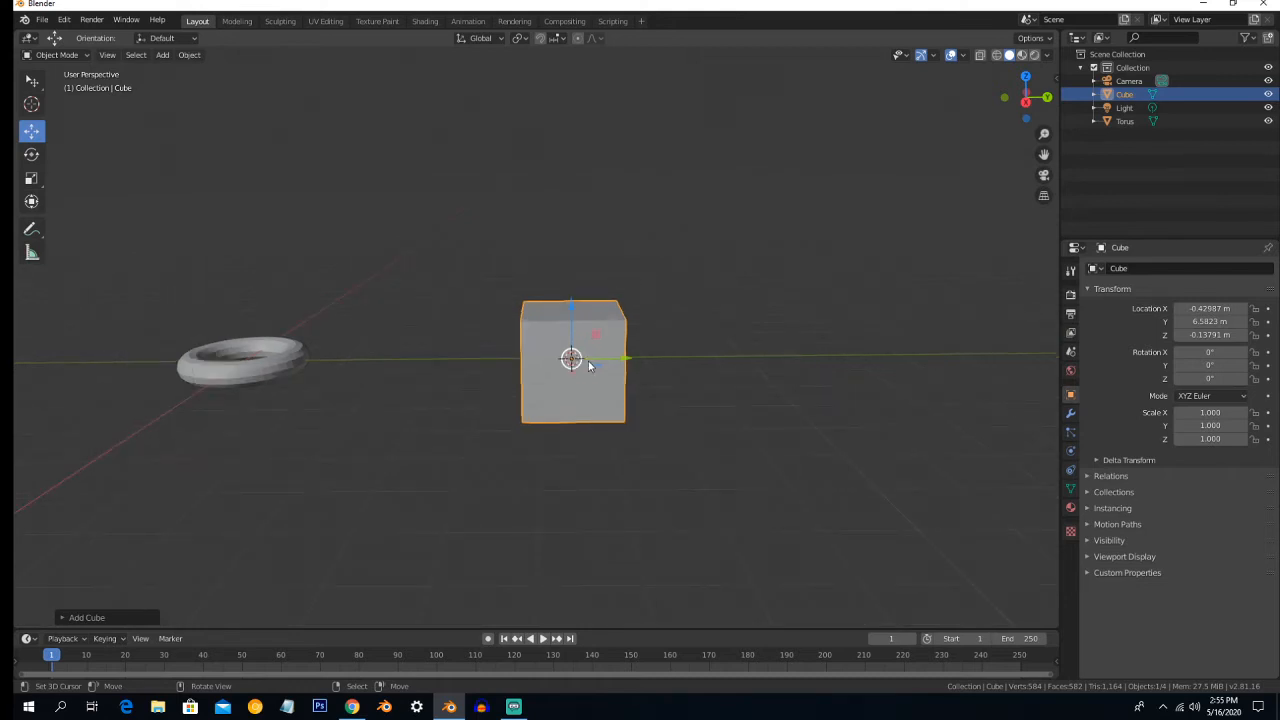
key(Tab)
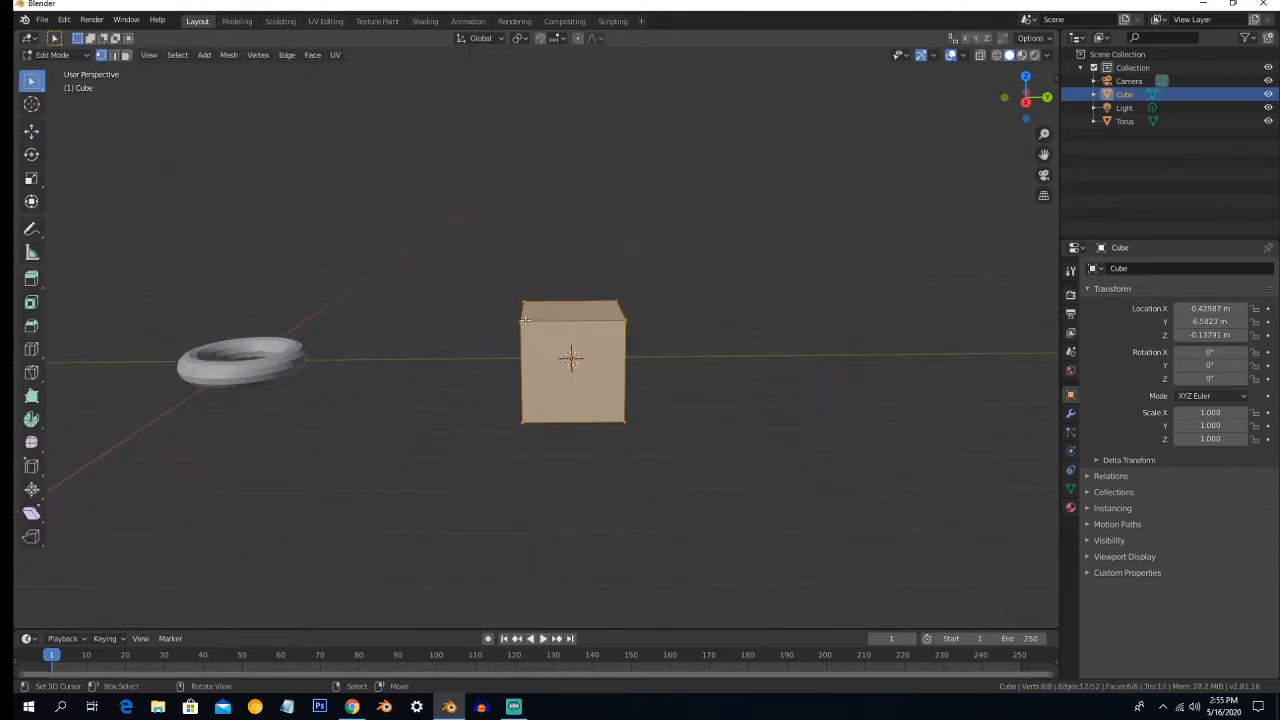
- Clear the selection and delete only the vertex at the cube's front upper-left corner
key(alt+a)
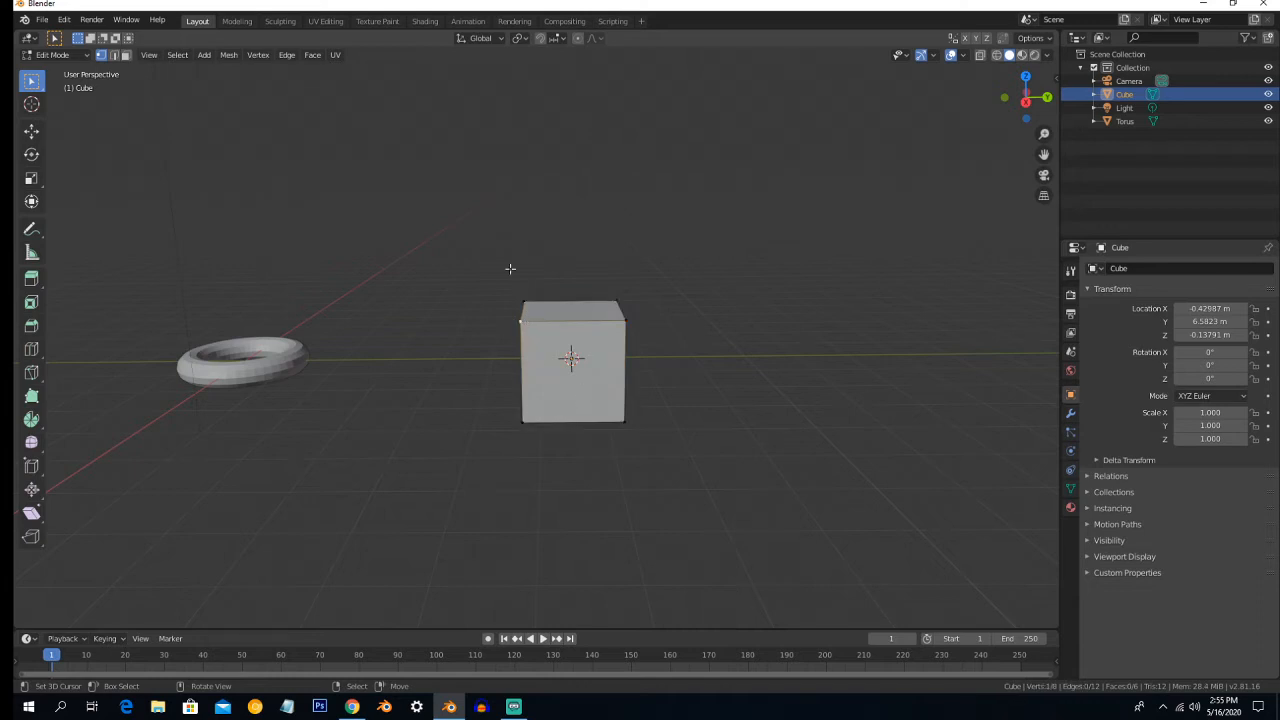
key(x)
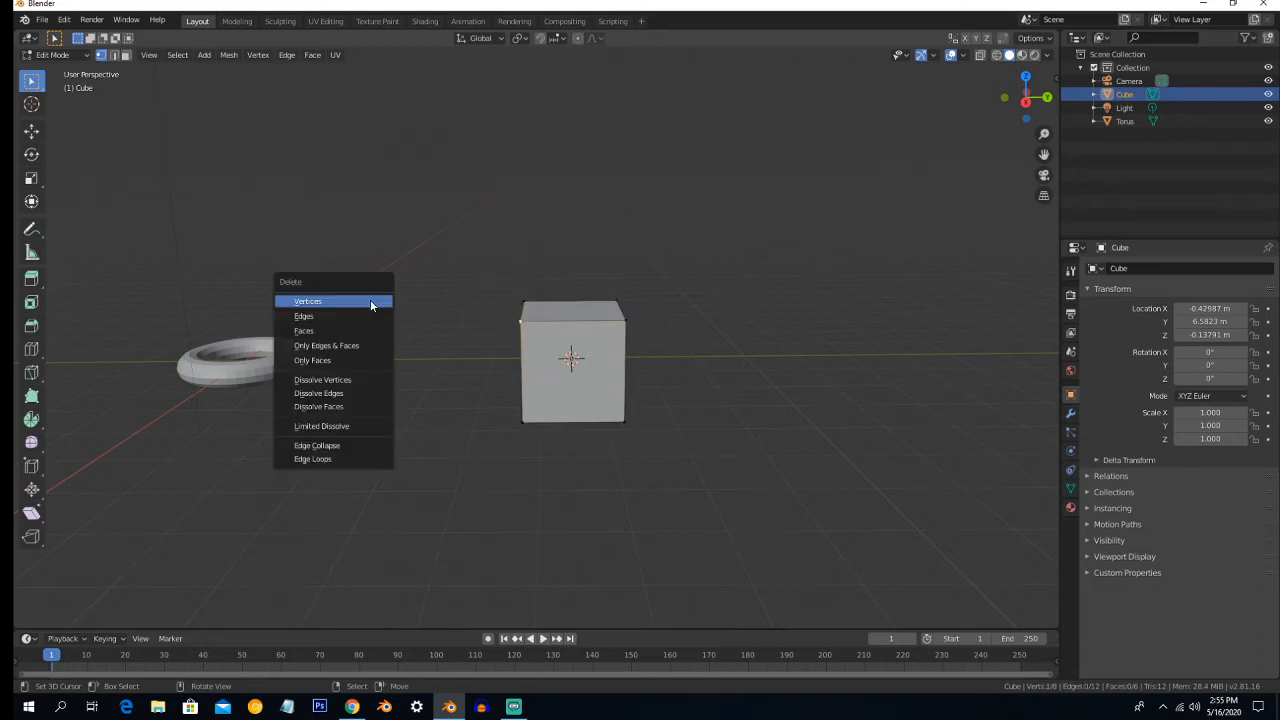
click(370, 302)
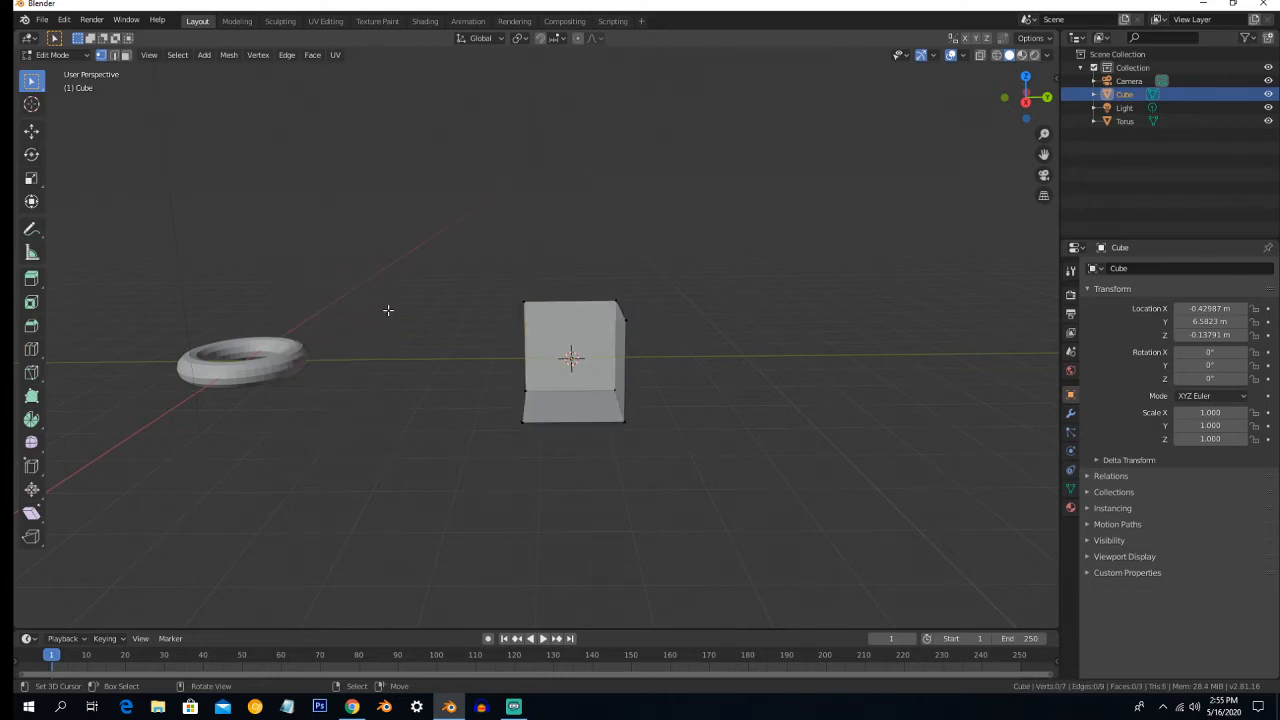
- Undo the deletion of the cube's corner vertex
mouse_move(572, 370)
middle_down()
mouse_move(600, 345)
mouse_move(557, 356)
mouse_move(551, 372)
middle_up()
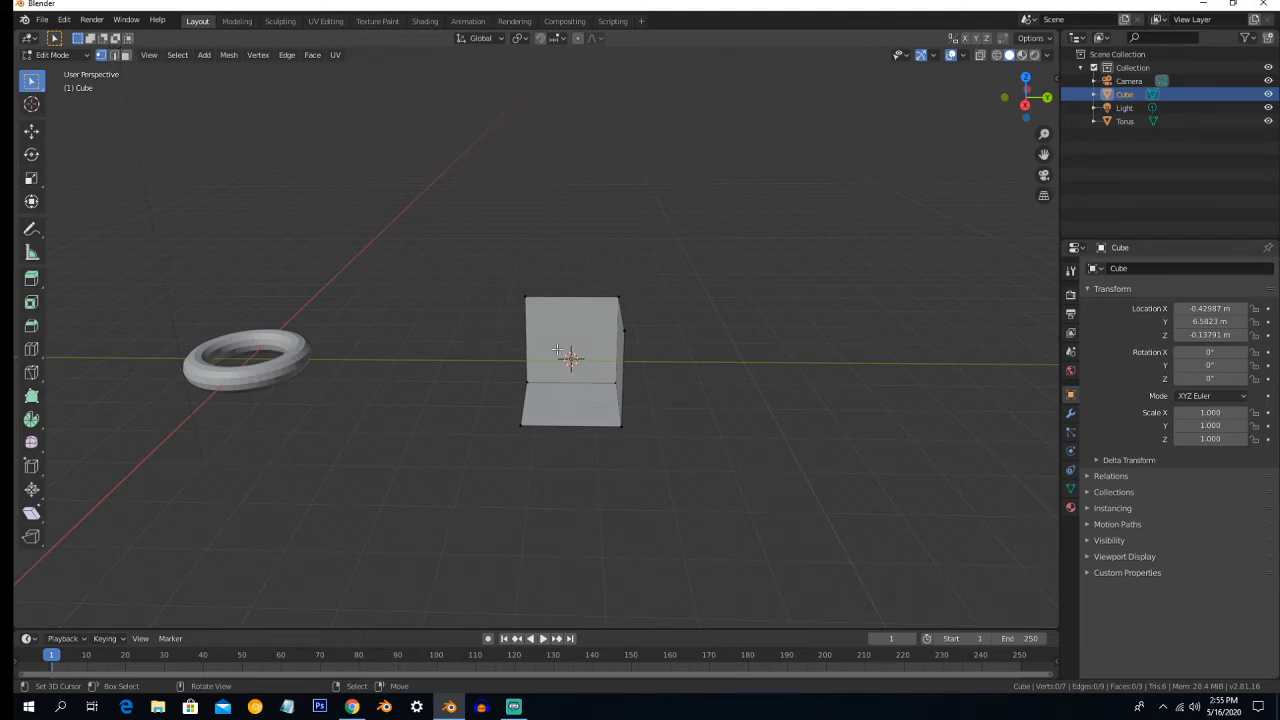
key(ctrl)
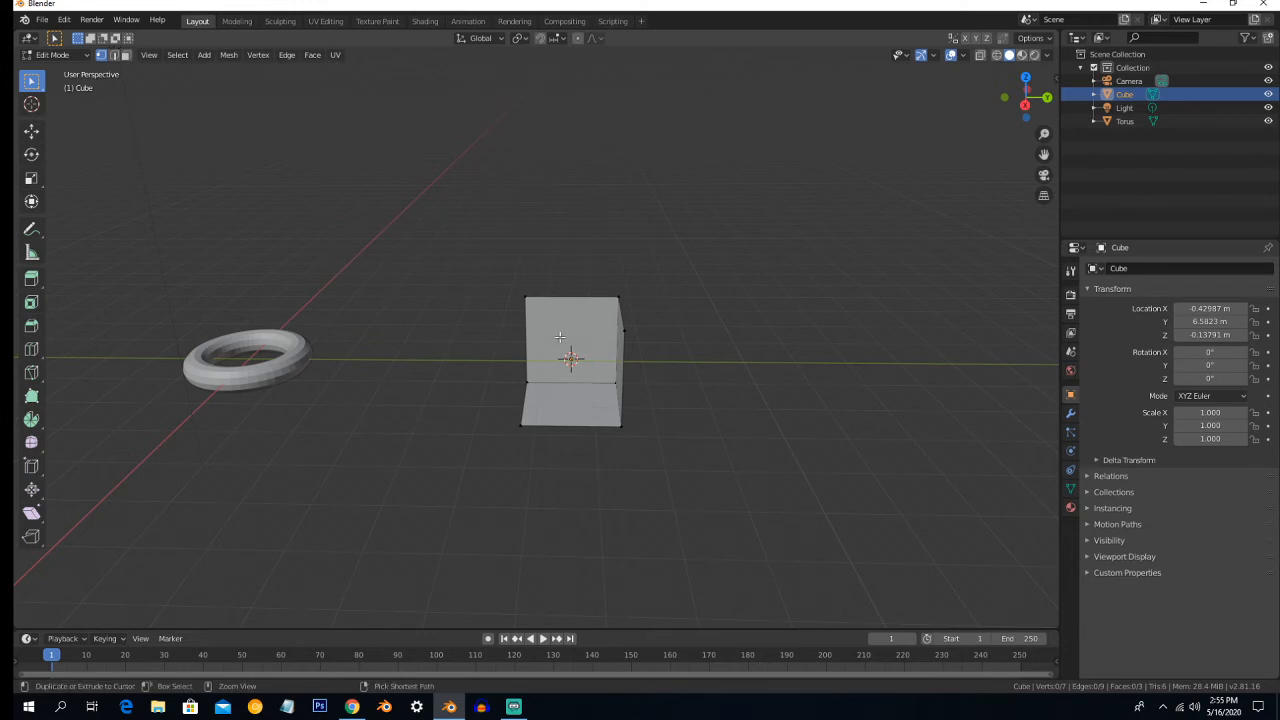
key(ctrl+z)
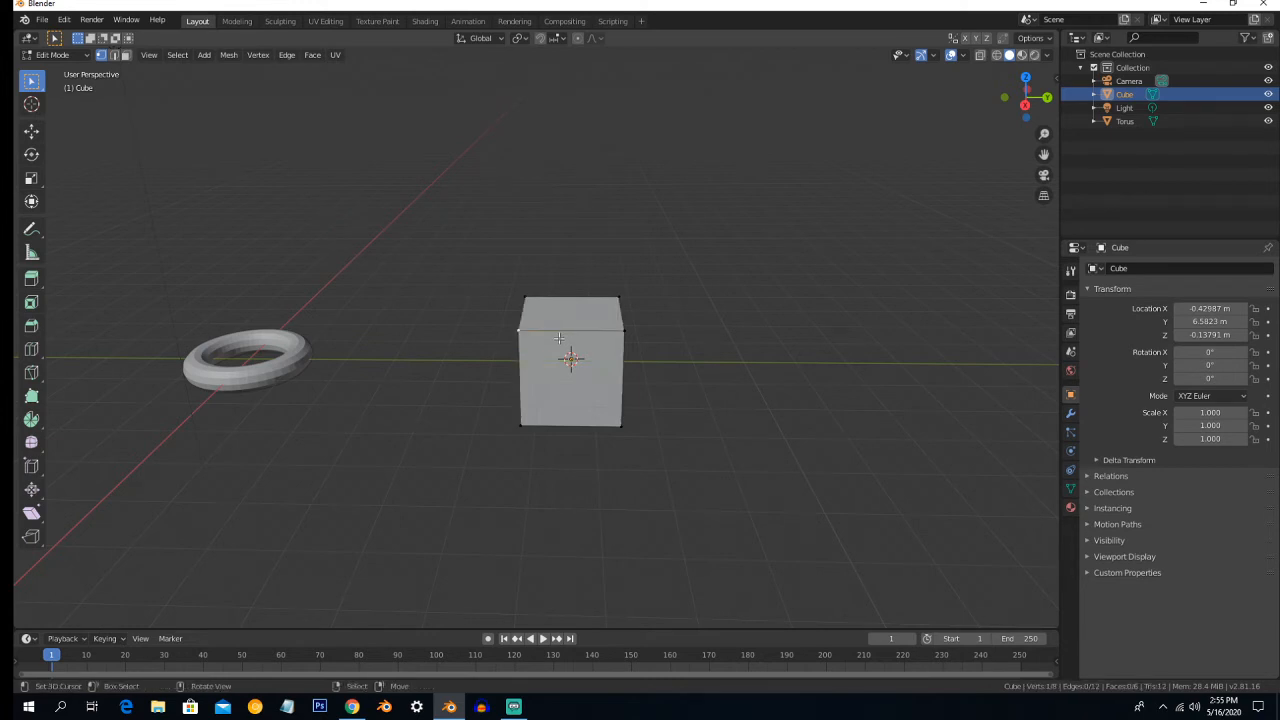
middle_drag(545, 366, 549, 367)
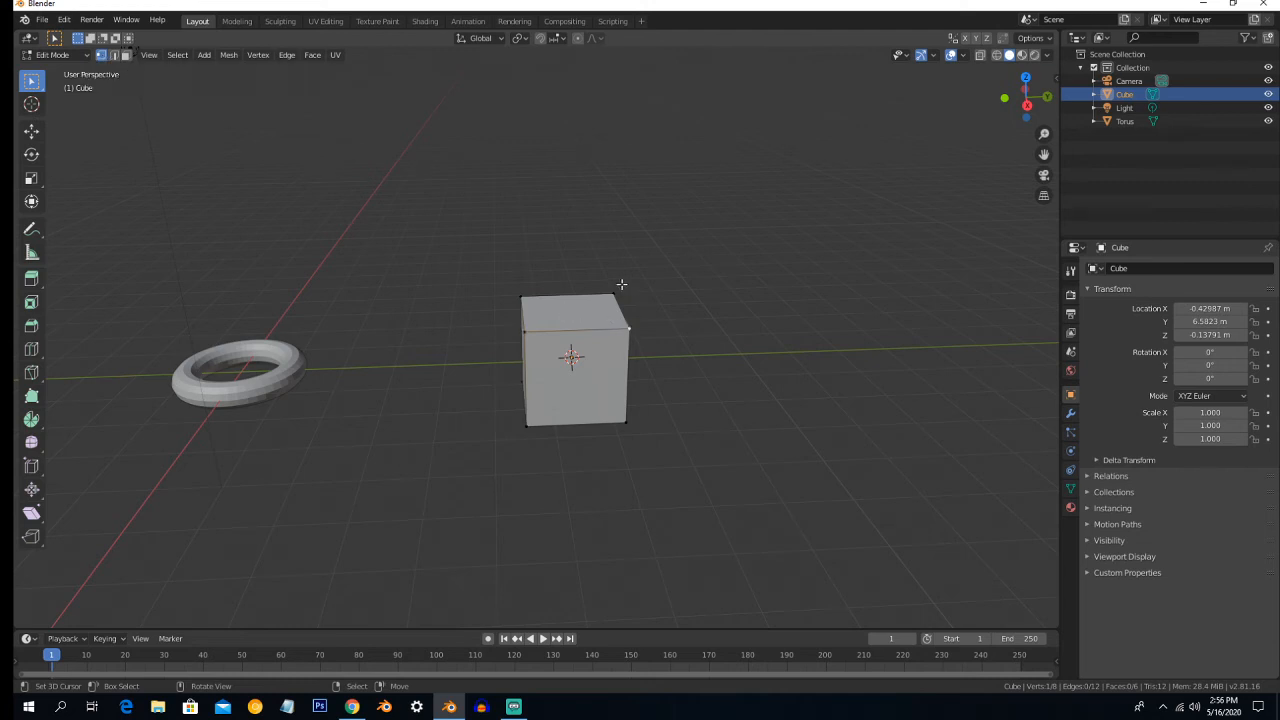
- Try edge select mode on the cube, and select the cube's top face in face select mode
click(113, 54)
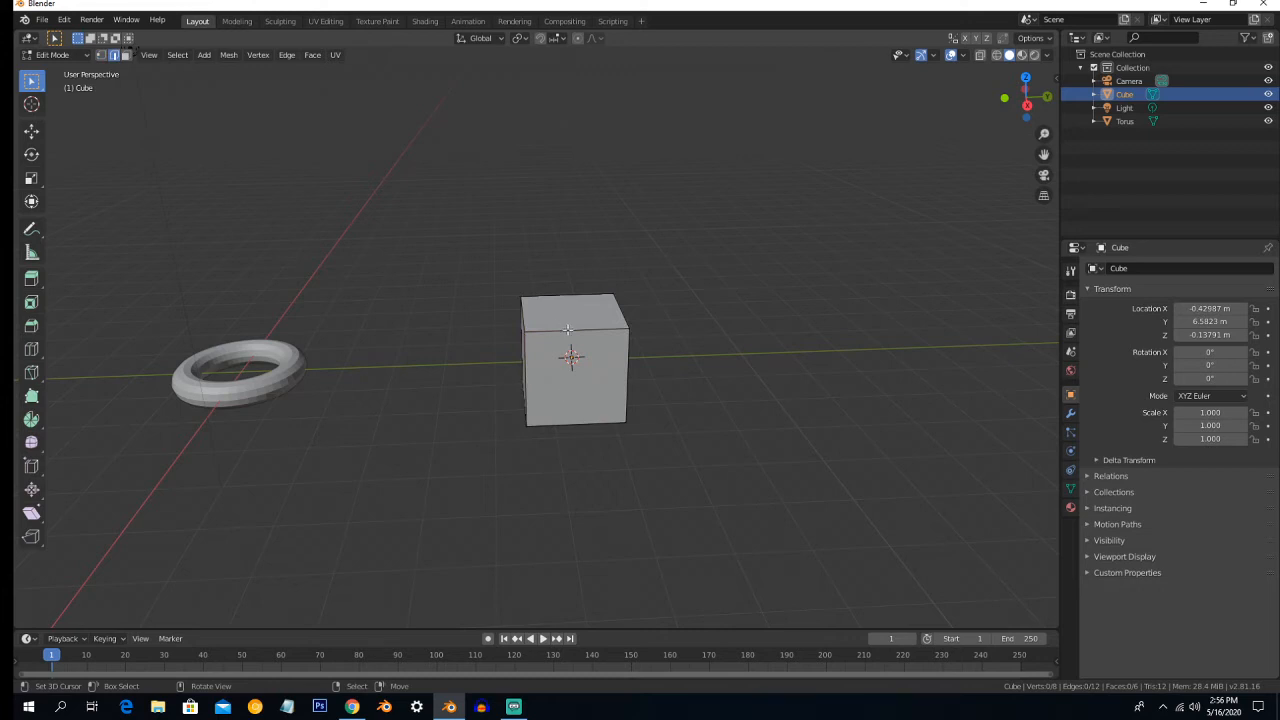
click(560, 362)
click(125, 54)
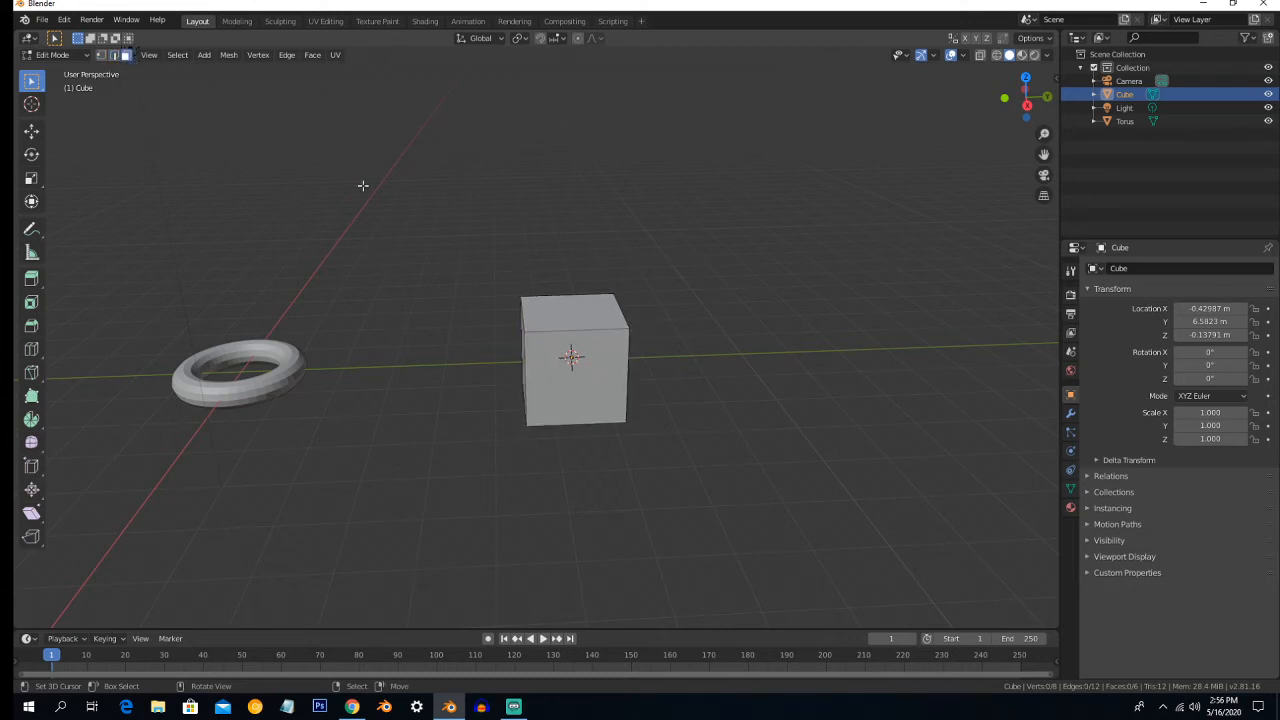
click(617, 362)
click(569, 322)
- Add a vertical loop cut around the cube and move it along Y to the middle of the front face
mouse_move(553, 351)
middle_down()
mouse_move(600, 320)
mouse_move(555, 350)
mouse_move(571, 340)
mouse_move(602, 353)
mouse_move(566, 336)
middle_up()
scroll(555, 350, up, 3)
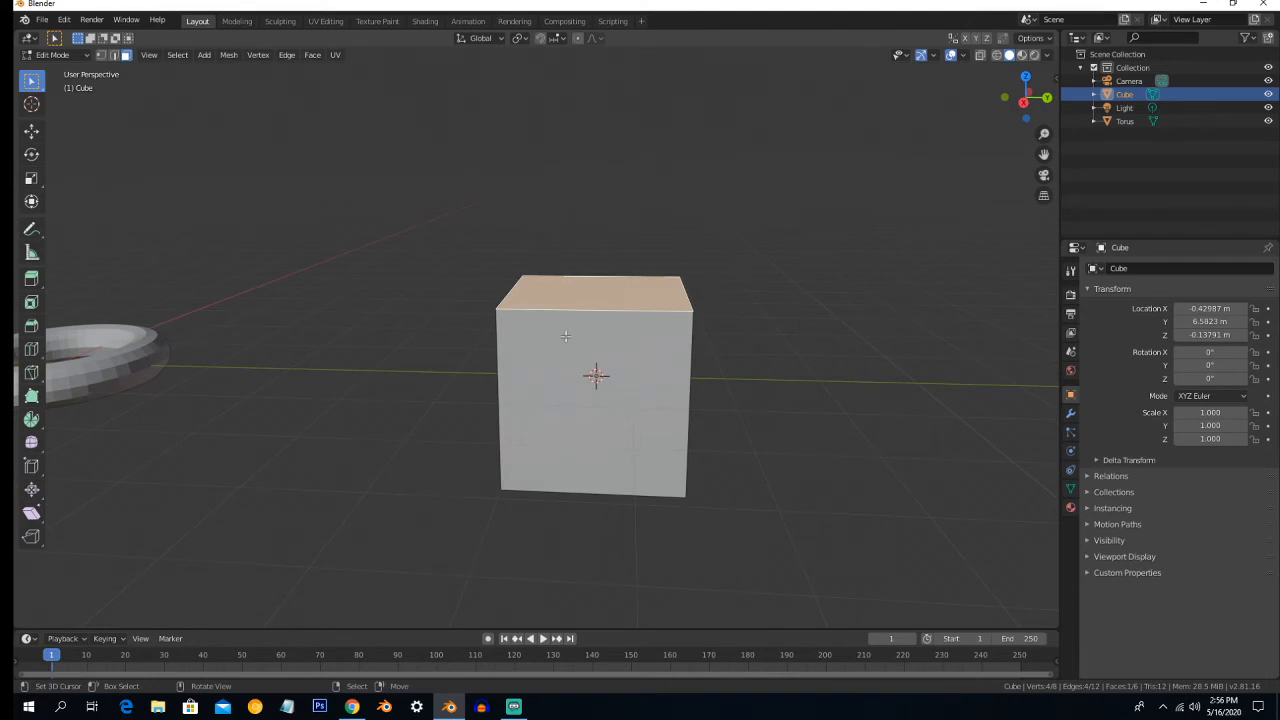
key(ctrl)
key(ctrl+r)
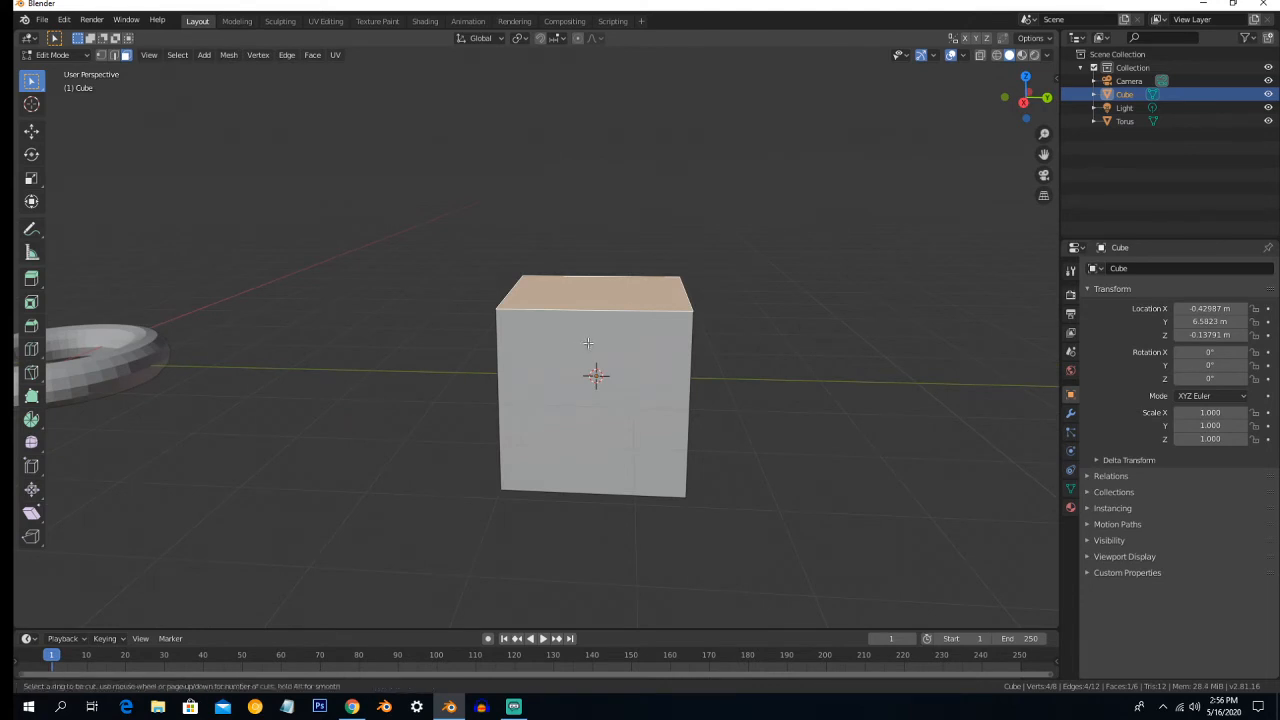
click(592, 275)
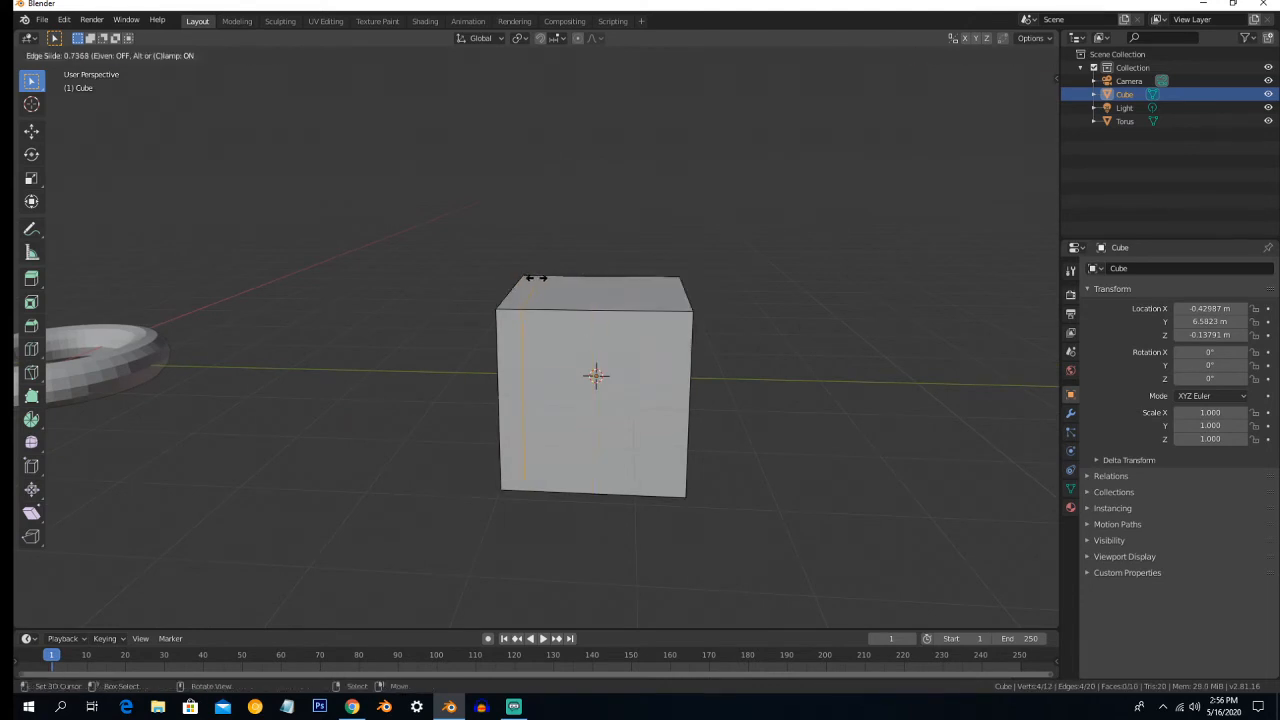
click(543, 281)
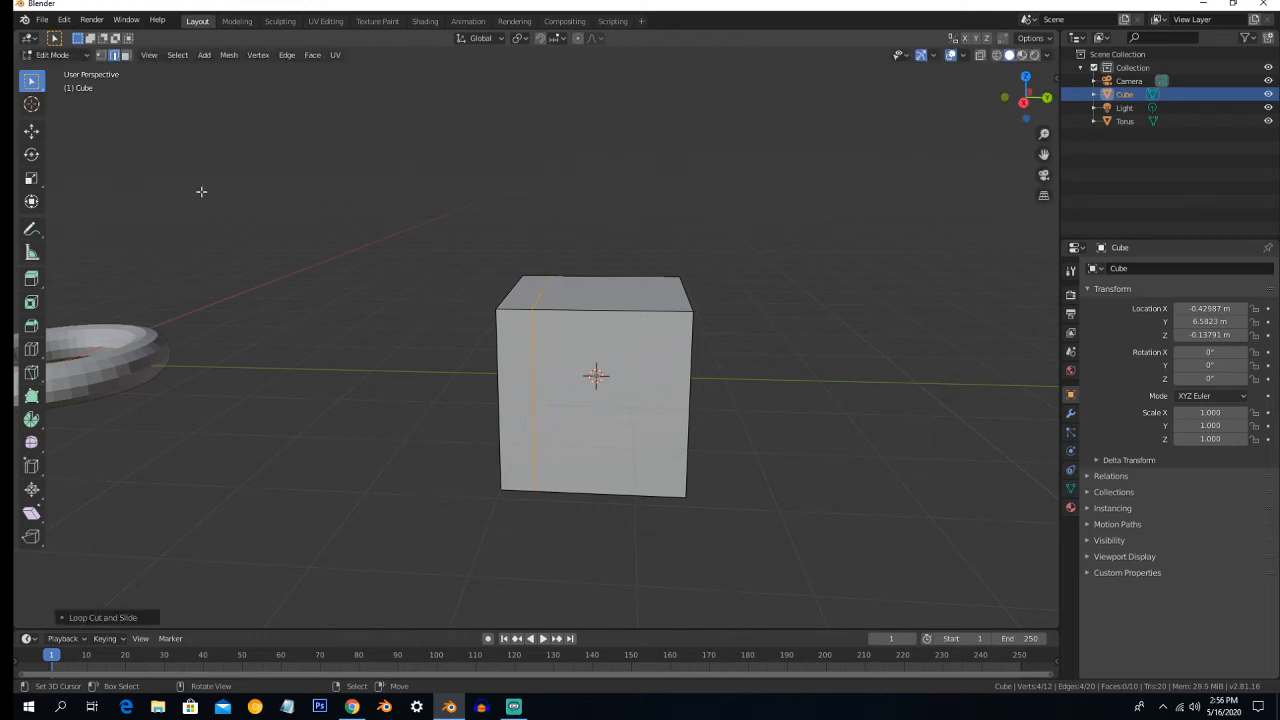
click(31, 131)
drag(576, 370, 638, 377)
- In vertex select mode, select both ends of the cube's top edge facing the torus and apply Edge Collapse
click(100, 55)
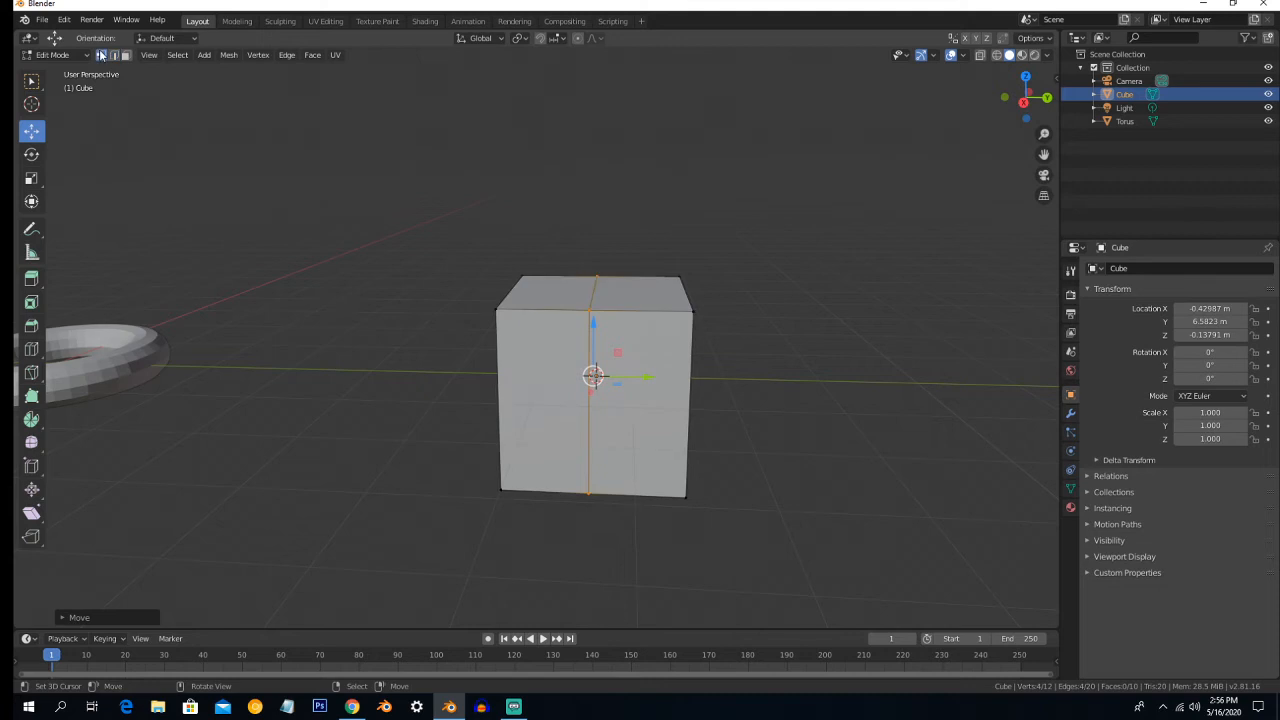
click(498, 310)
middle_drag(462, 338, 543, 320)
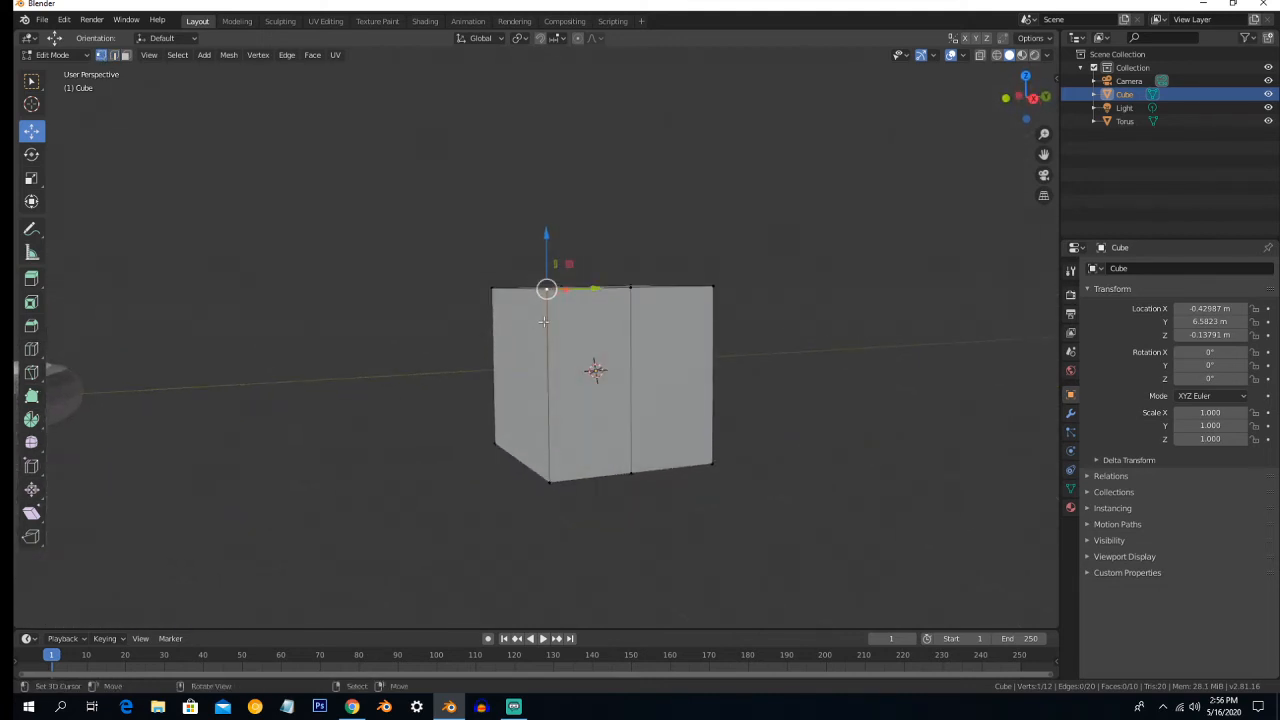
key(x)
middle_drag(500, 378, 470, 295)
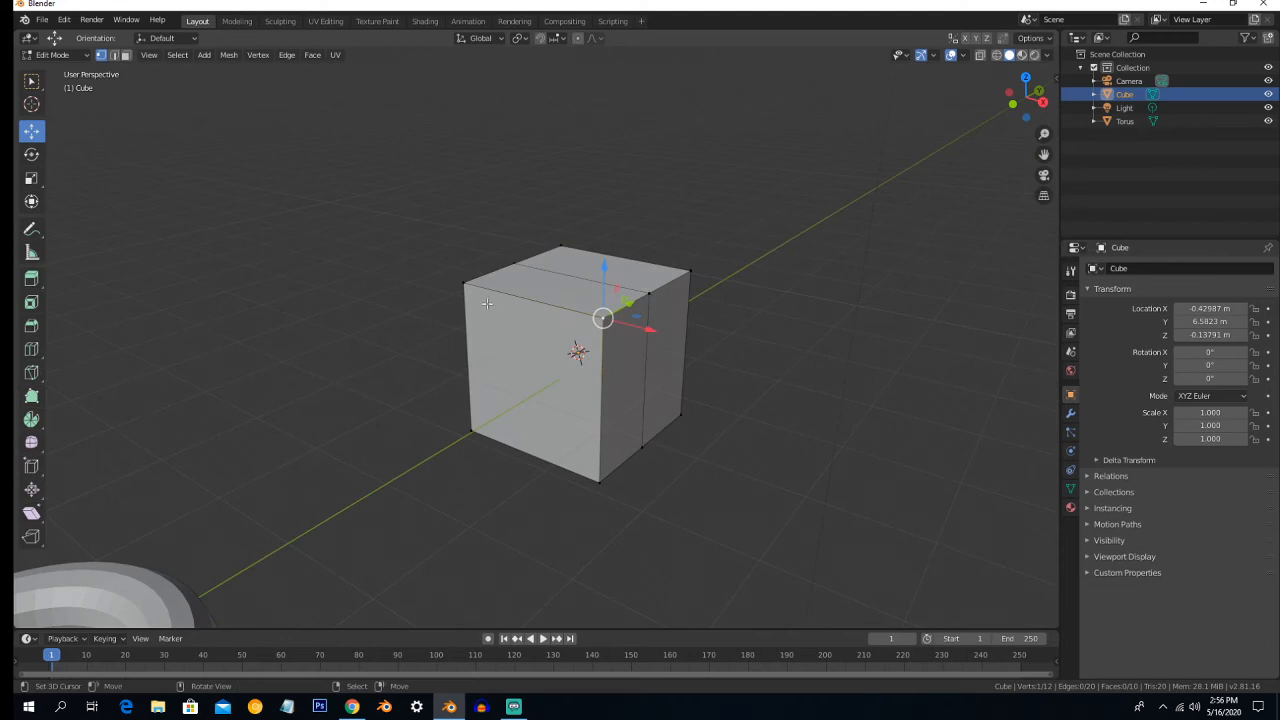
shift+click(466, 283)
key(x)
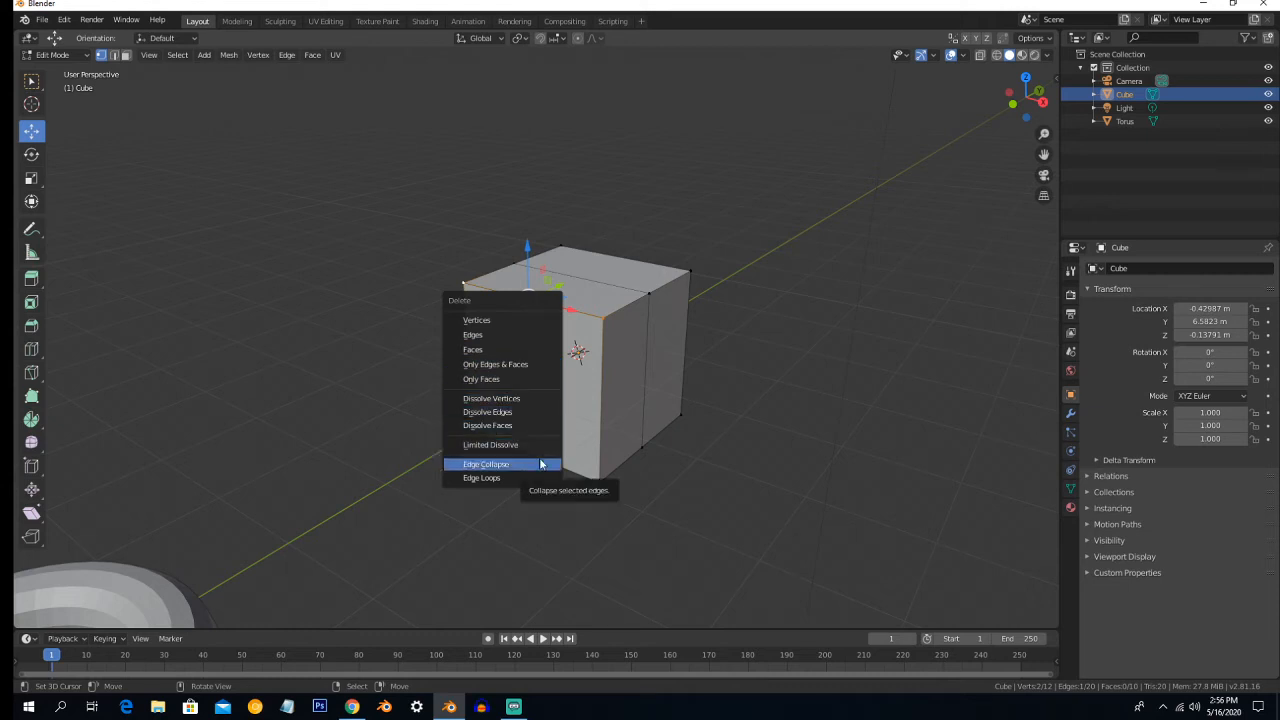
click(490, 464)
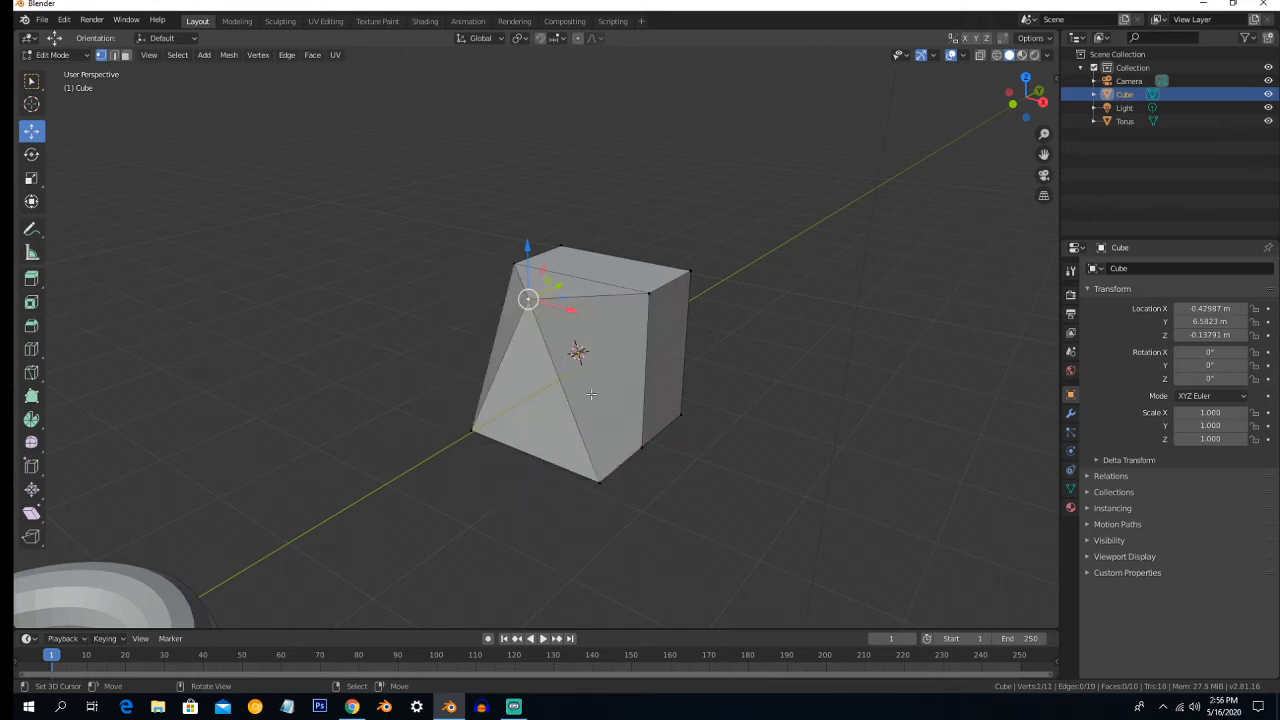
- Undo the edge collapse and apply Dissolve Edges to the same top edge instead
mouse_move(577, 400)
middle_down()
mouse_move(594, 363)
mouse_move(553, 400)
middle_up()
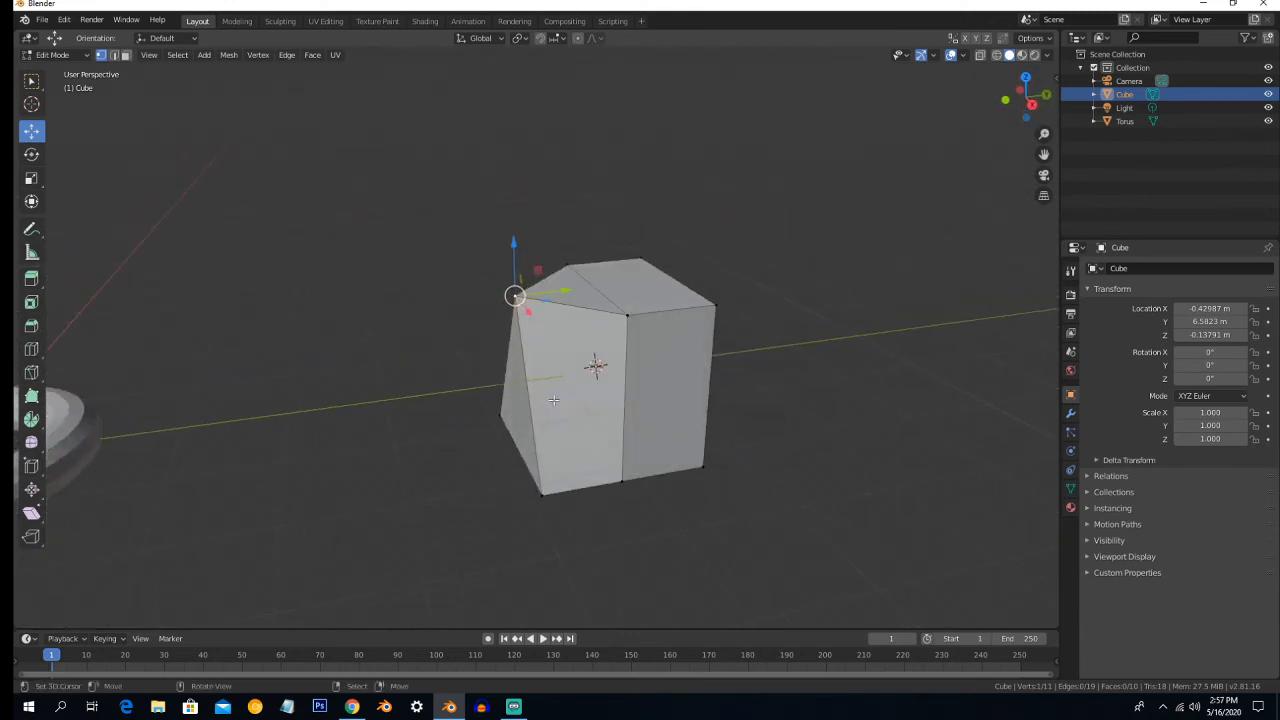
key(ctrl+z)
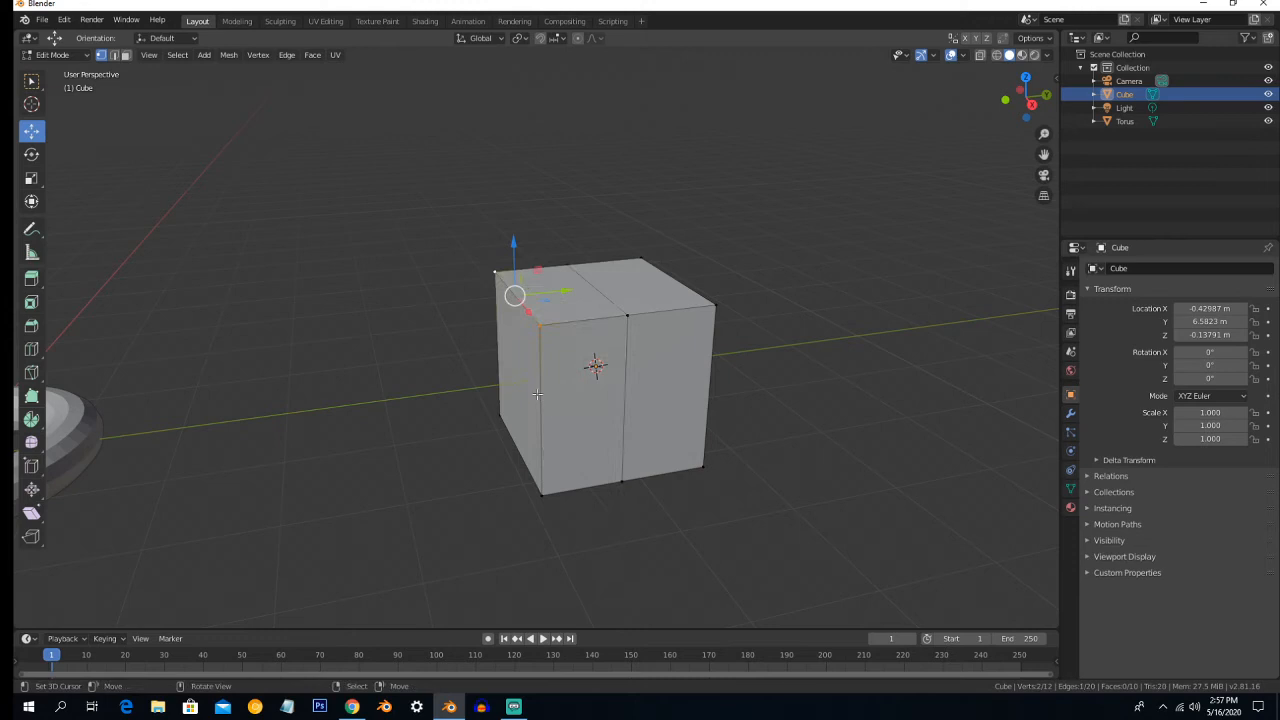
key(x)
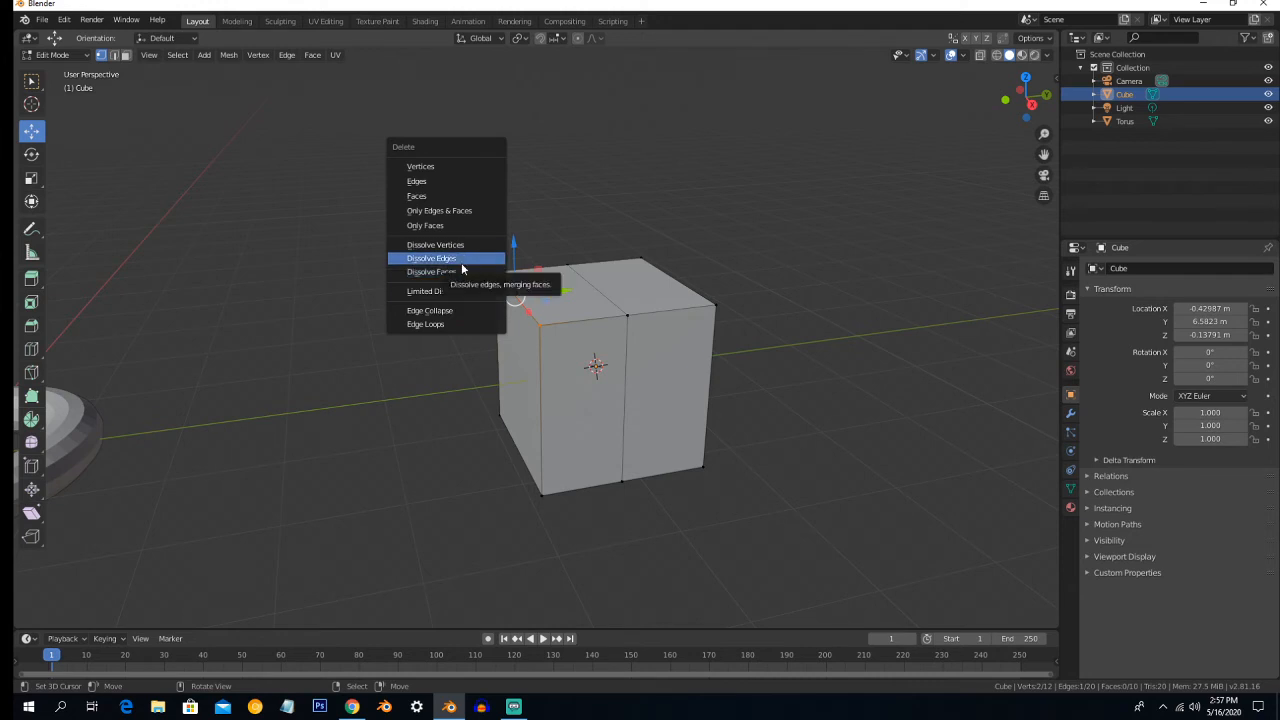
click(461, 262)
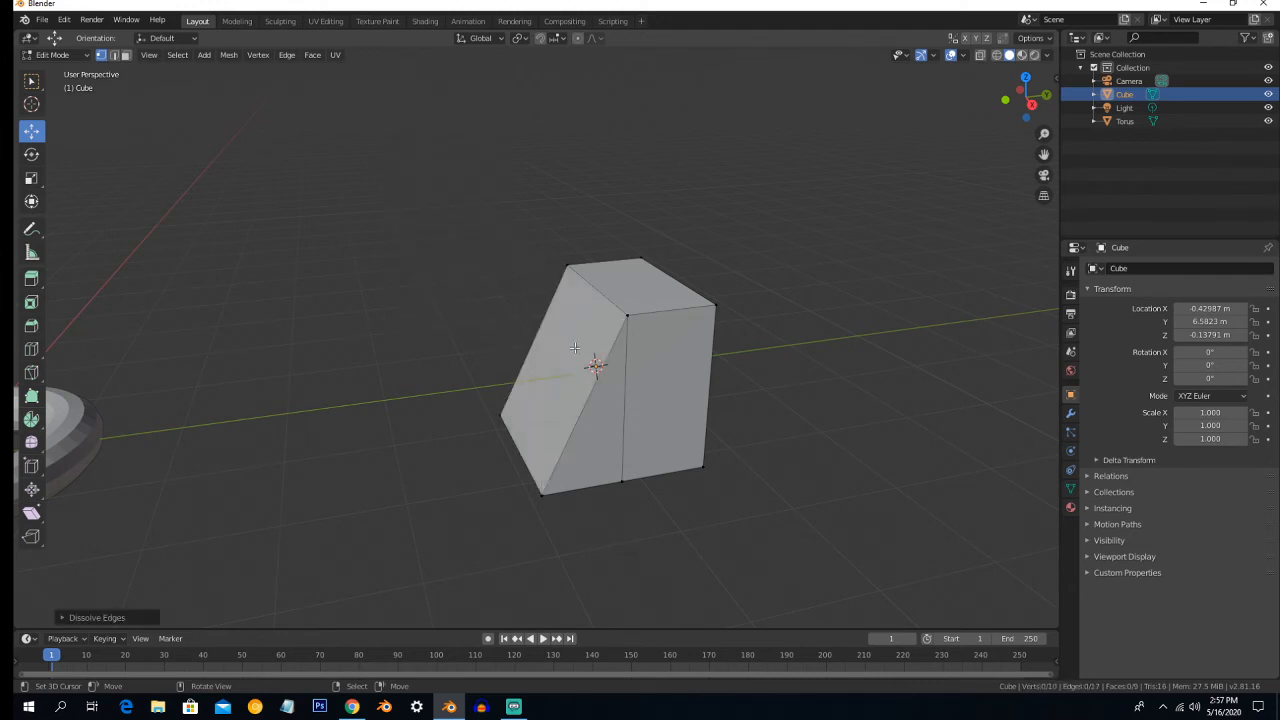
- Undo the last dissolve and apply Dissolve Edges to the loop-cut edge running across the cube's top face
key(ctrl+z)
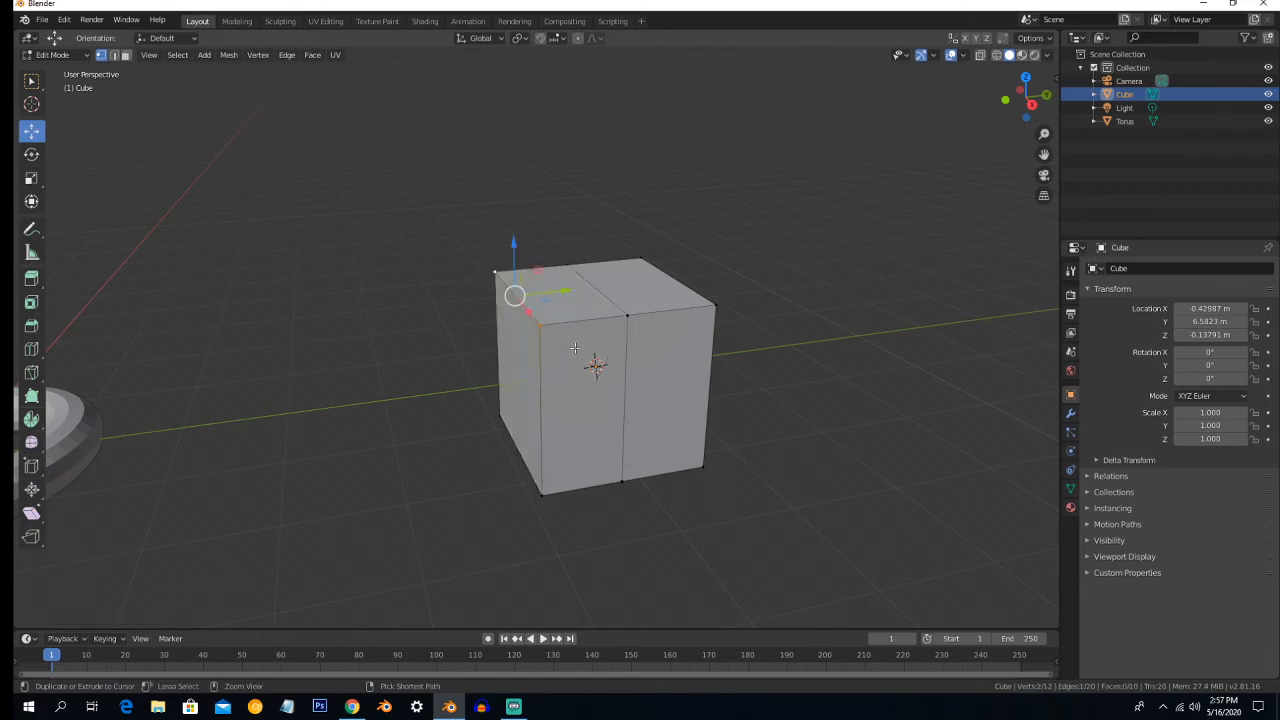
key(ctrl+z)
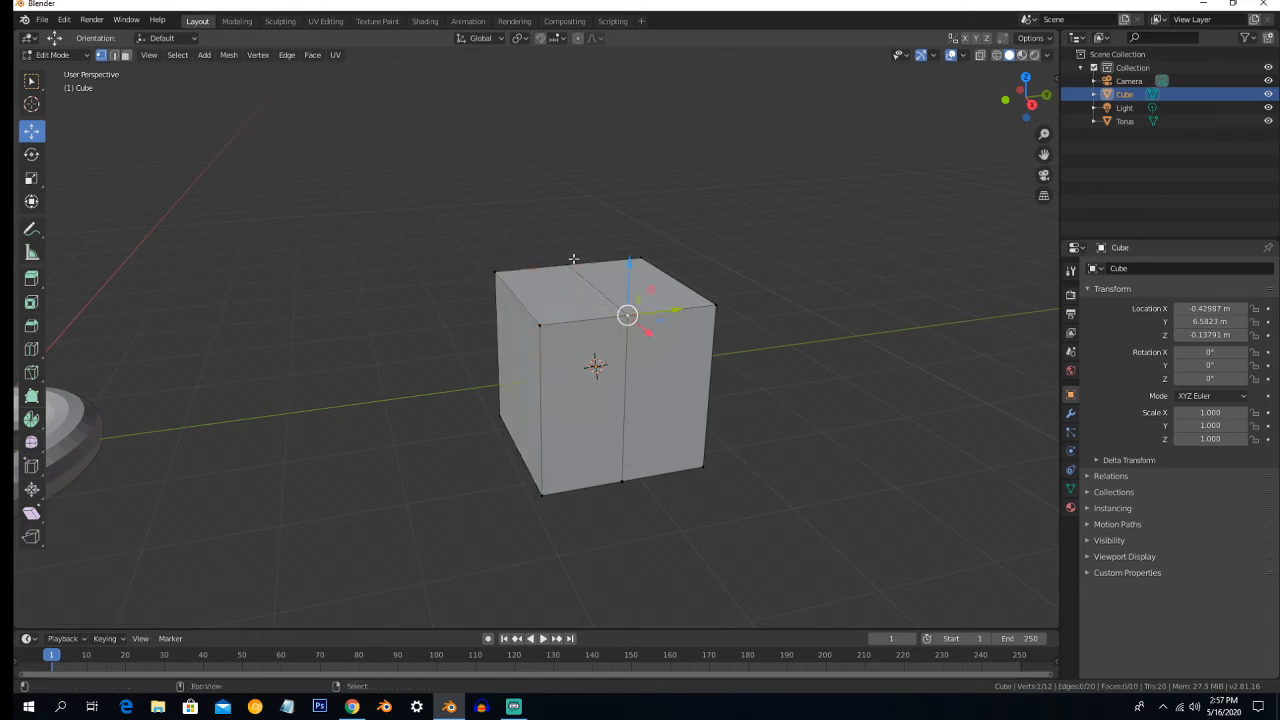
ctrl+click(573, 259)
key(x)
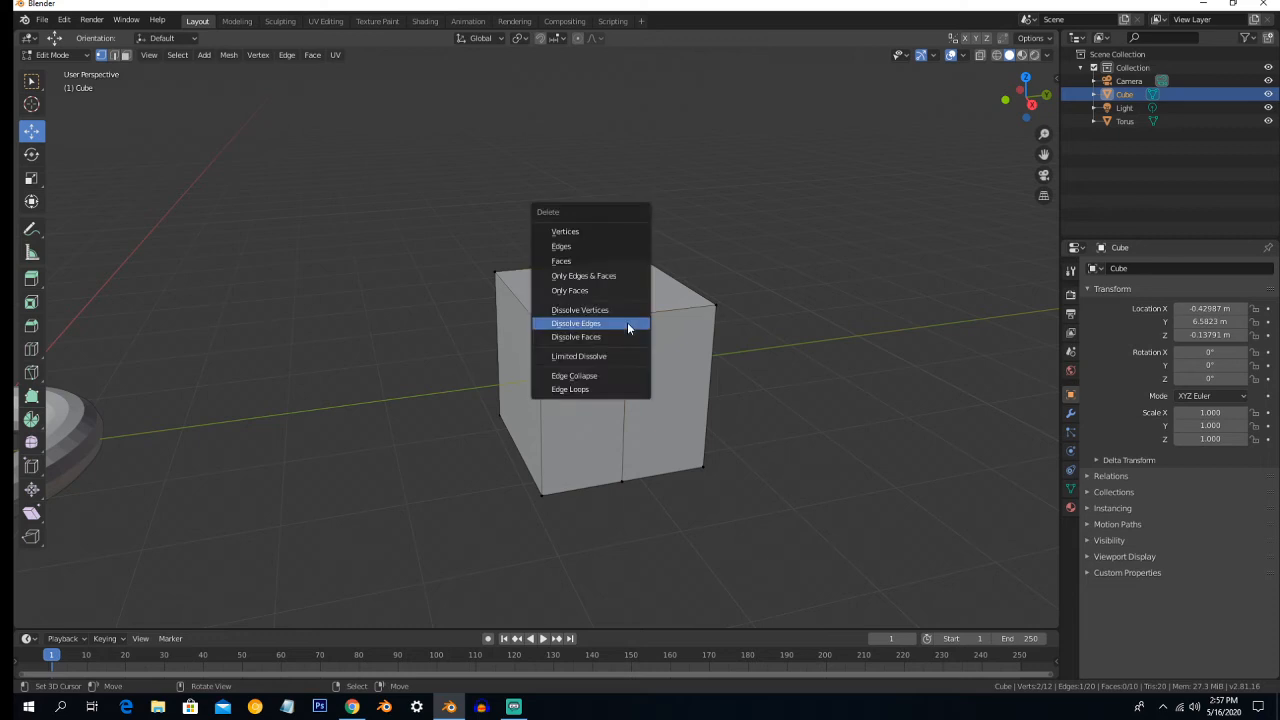
click(627, 322)
- In face select mode, select the right half of the cube's front side and delete it with Only Faces
middle_drag(595, 290, 594, 462)
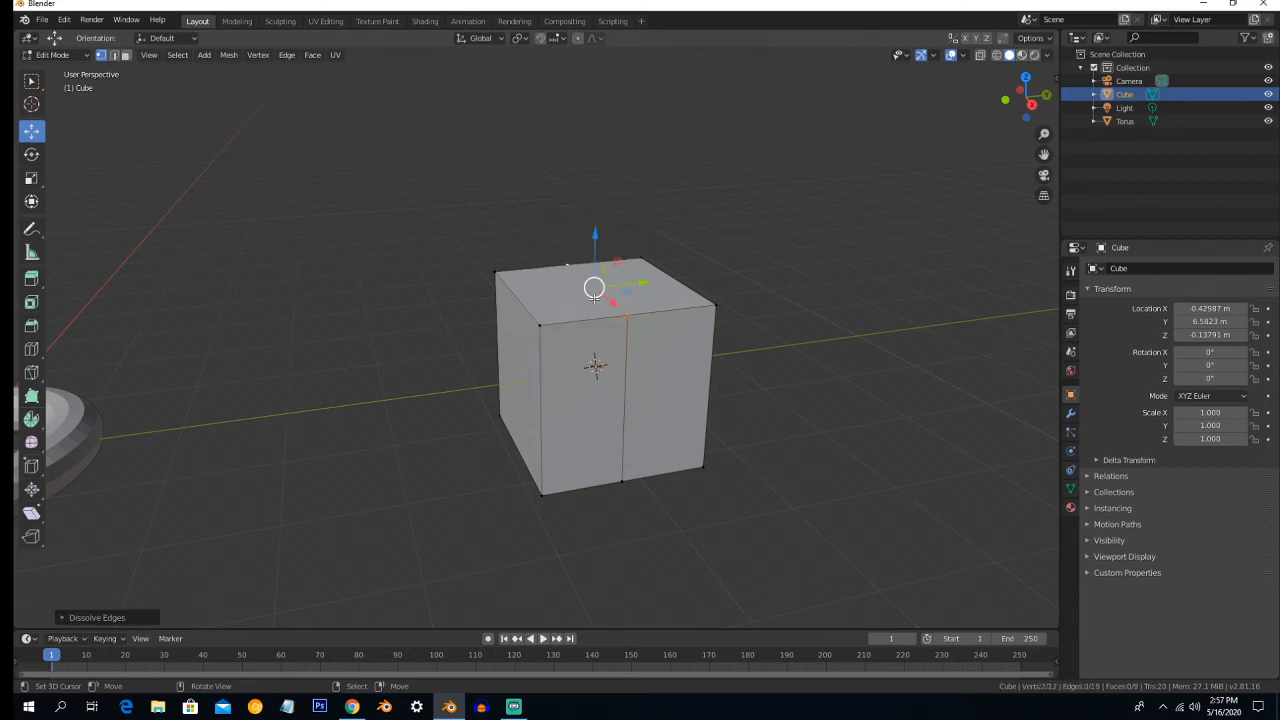
middle_drag(544, 314, 616, 323)
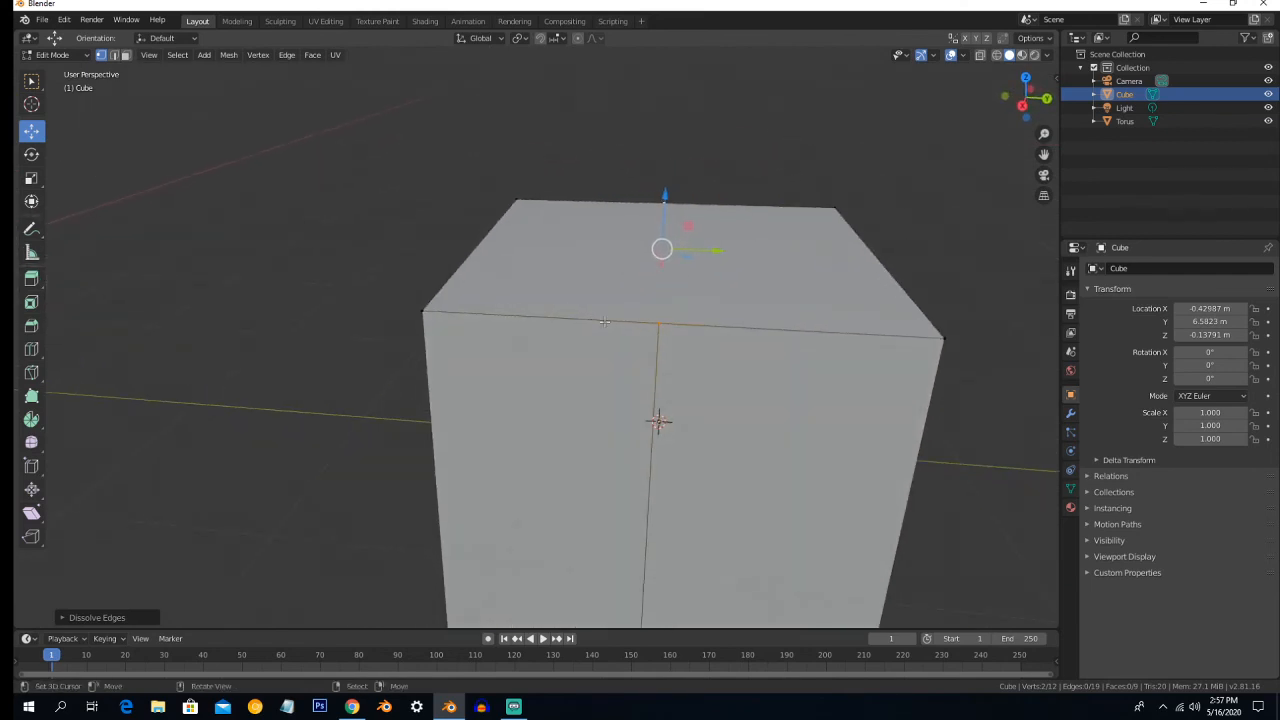
scroll(616, 323, down, 4)
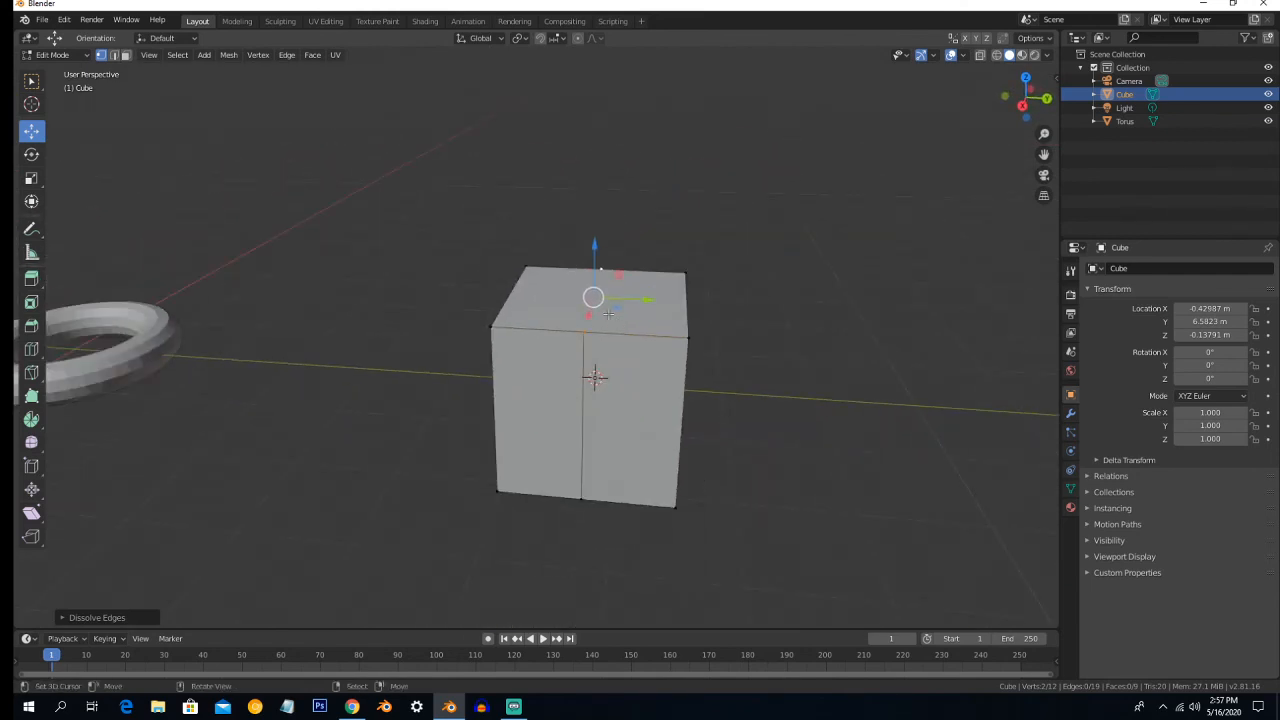
key(x)
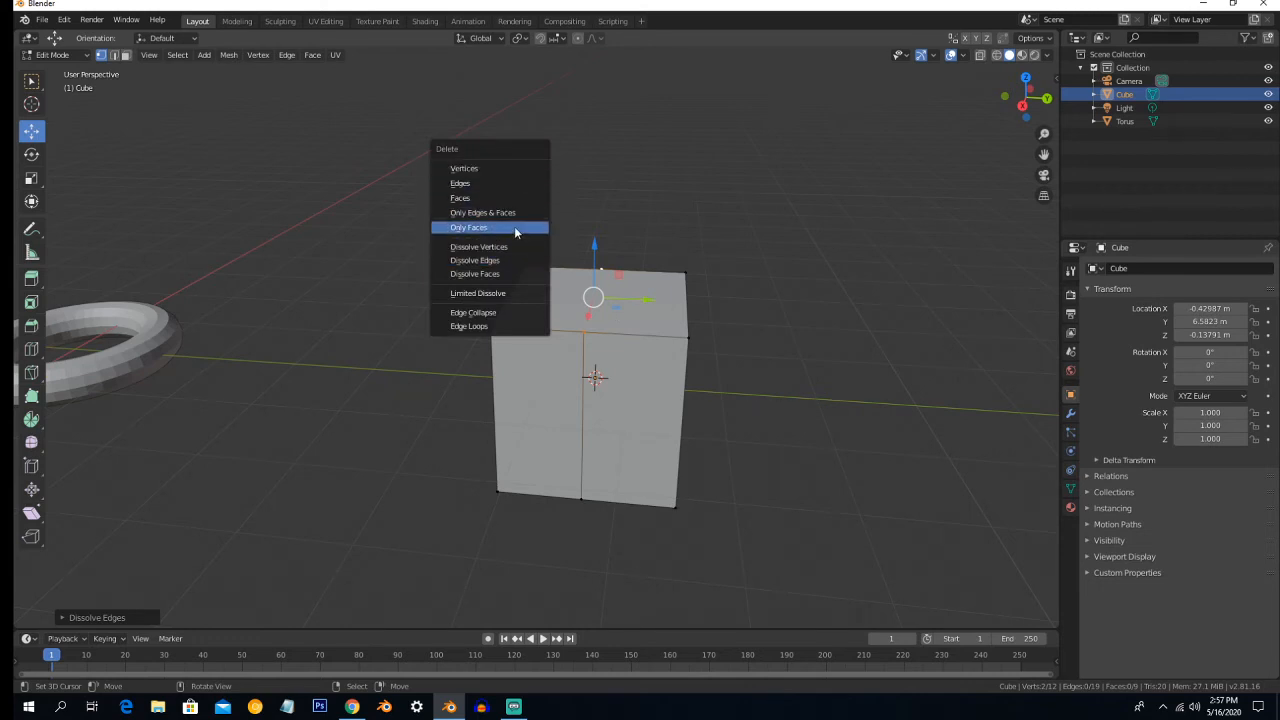
click(125, 55)
click(631, 405)
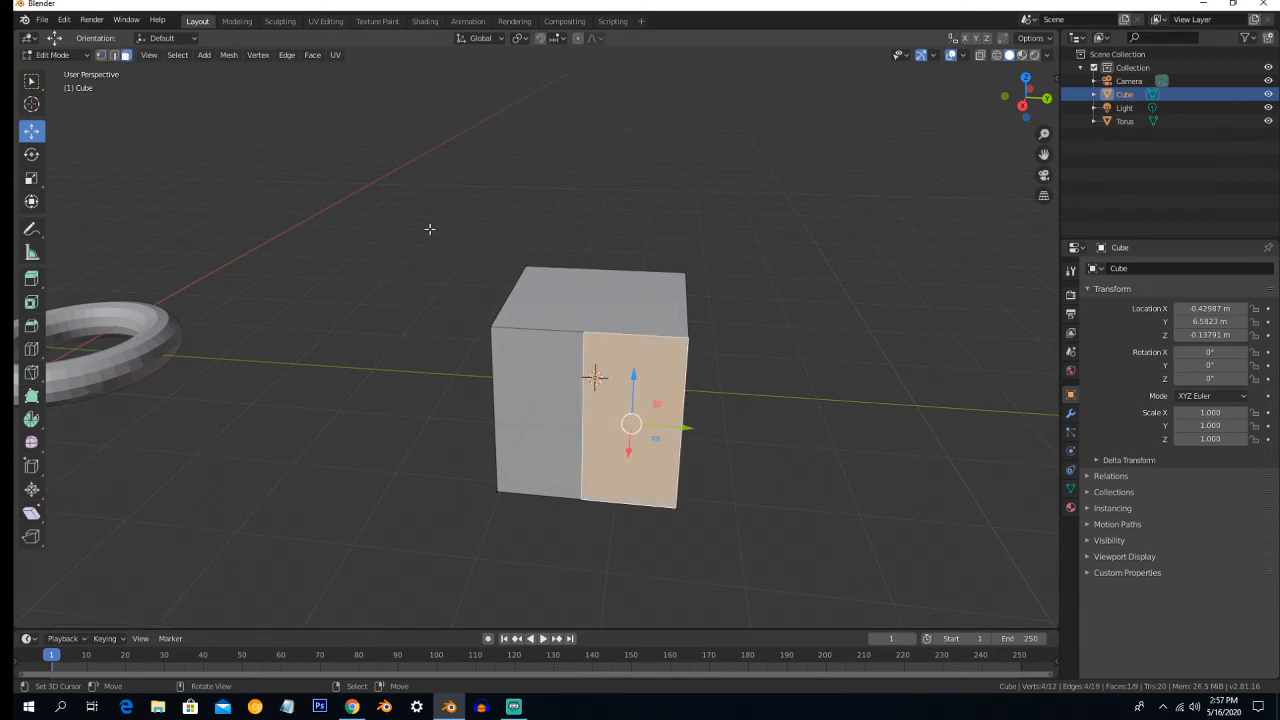
key(x)
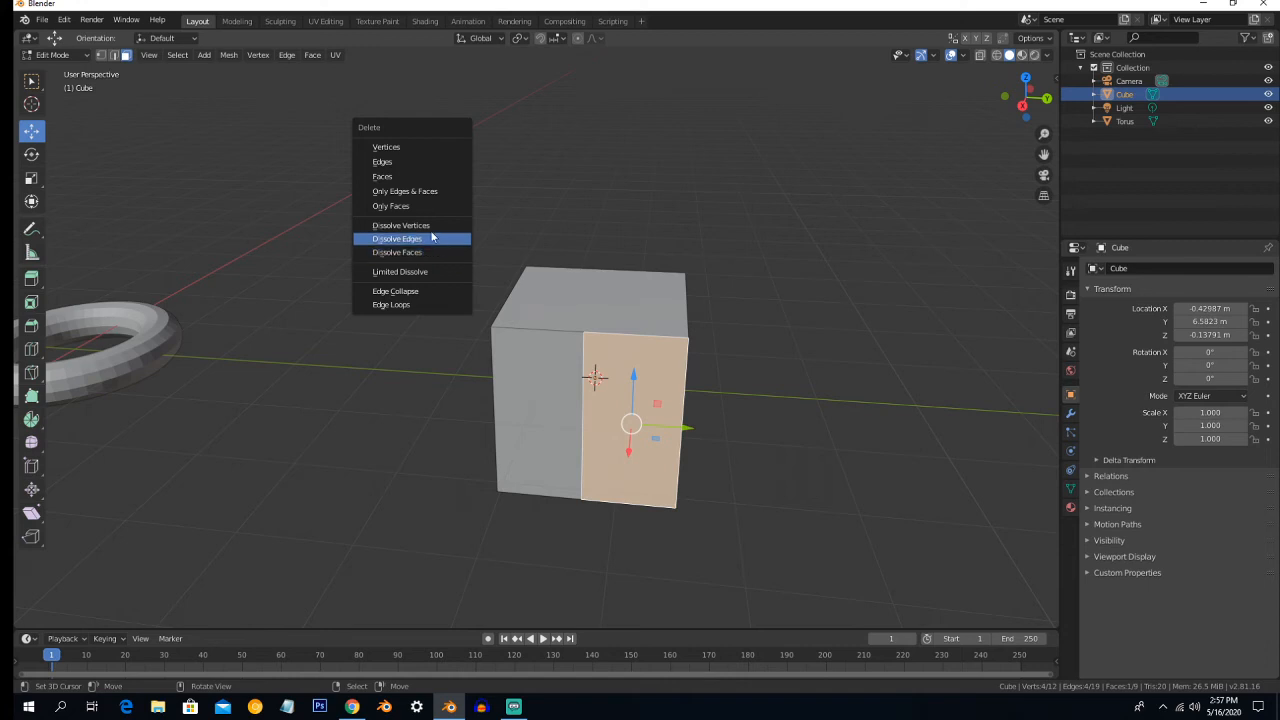
click(421, 209)
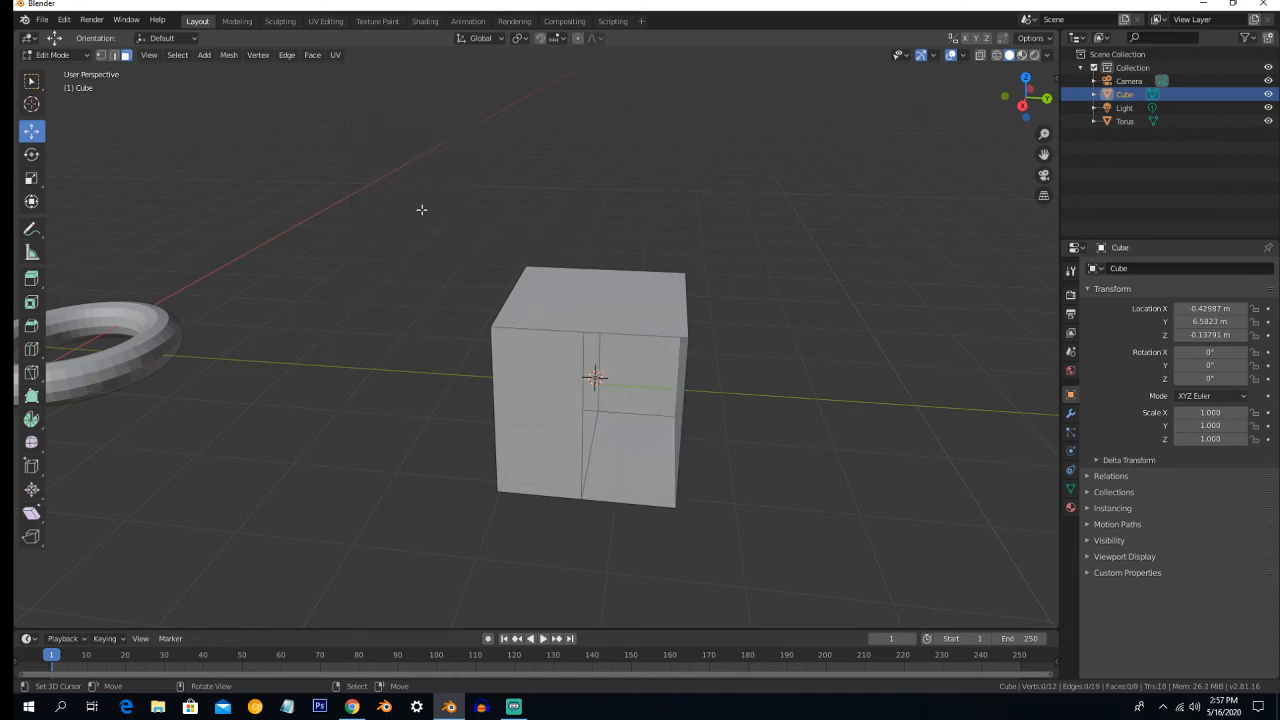
- Return to Object Mode and delete the cube object from the scene collection
mouse_move(658, 405)
middle_down()
mouse_move(657, 386)
mouse_move(672, 391)
mouse_move(641, 393)
mouse_move(655, 395)
middle_up()
key(Tab)
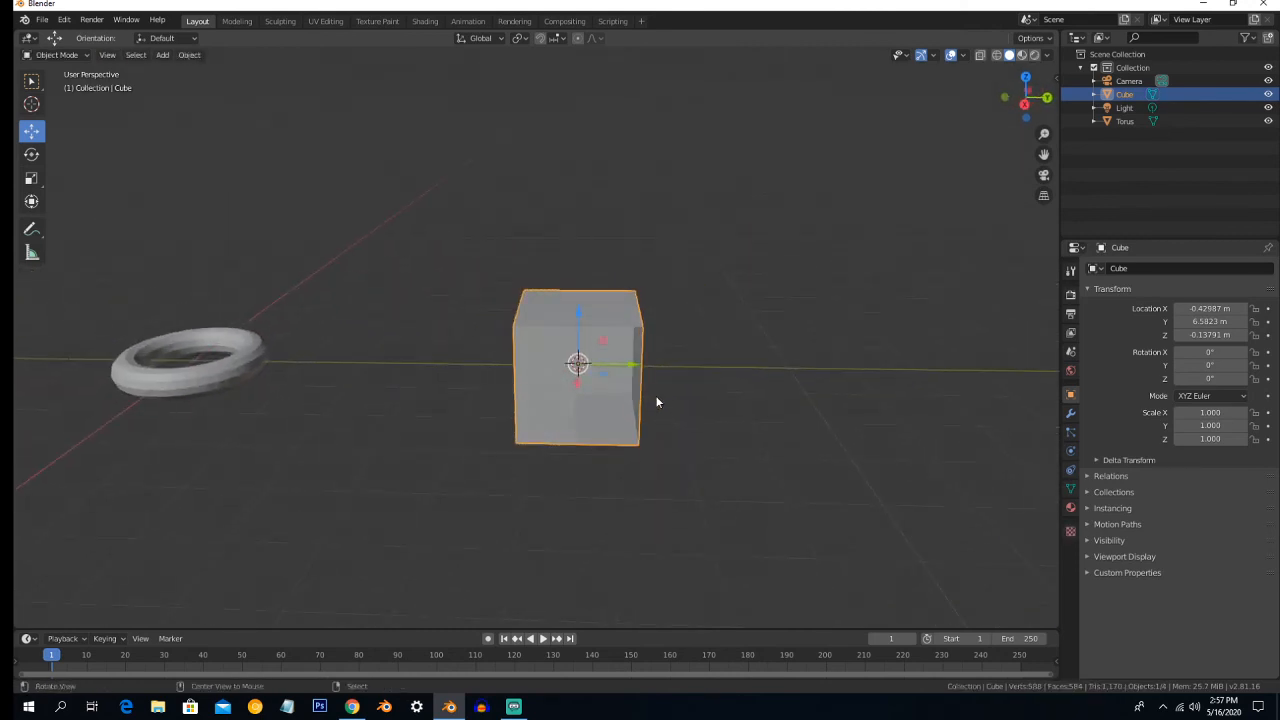
click(1126, 107)
click(1126, 121)
click(1125, 96)
click(1126, 107)
click(1126, 121)
click(1128, 94)
right_click(1129, 92)
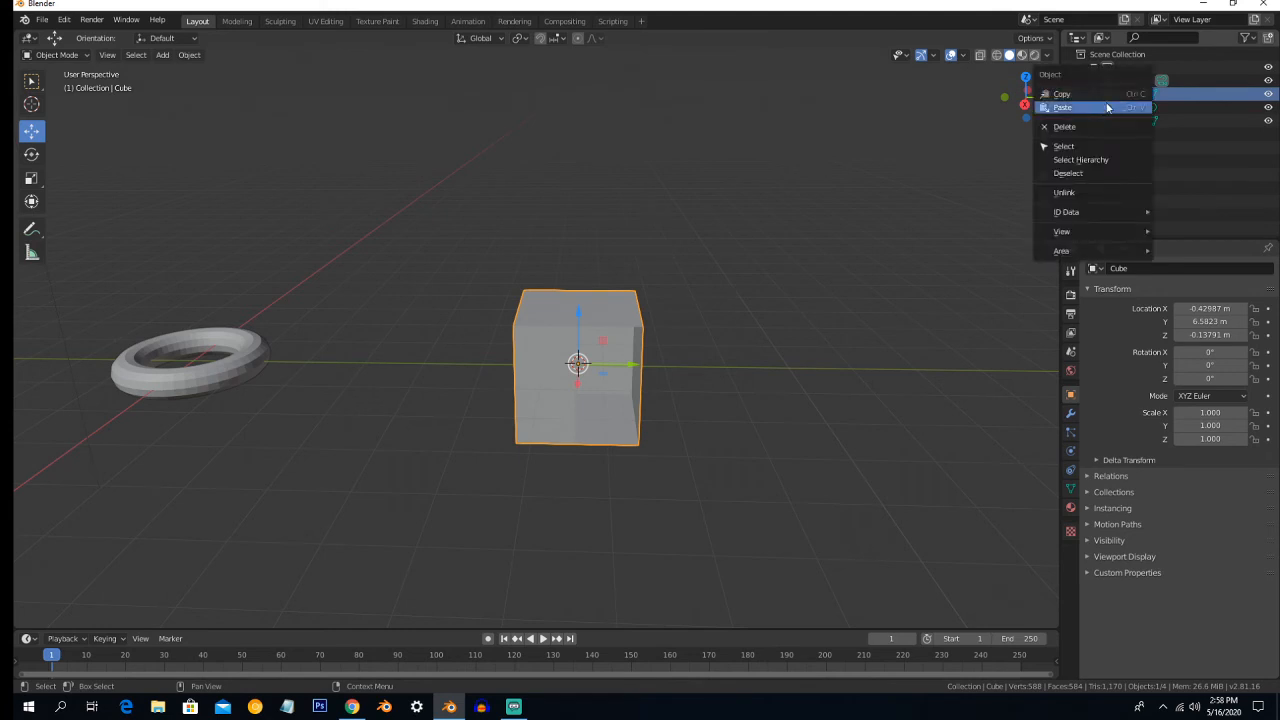
click(1105, 127)
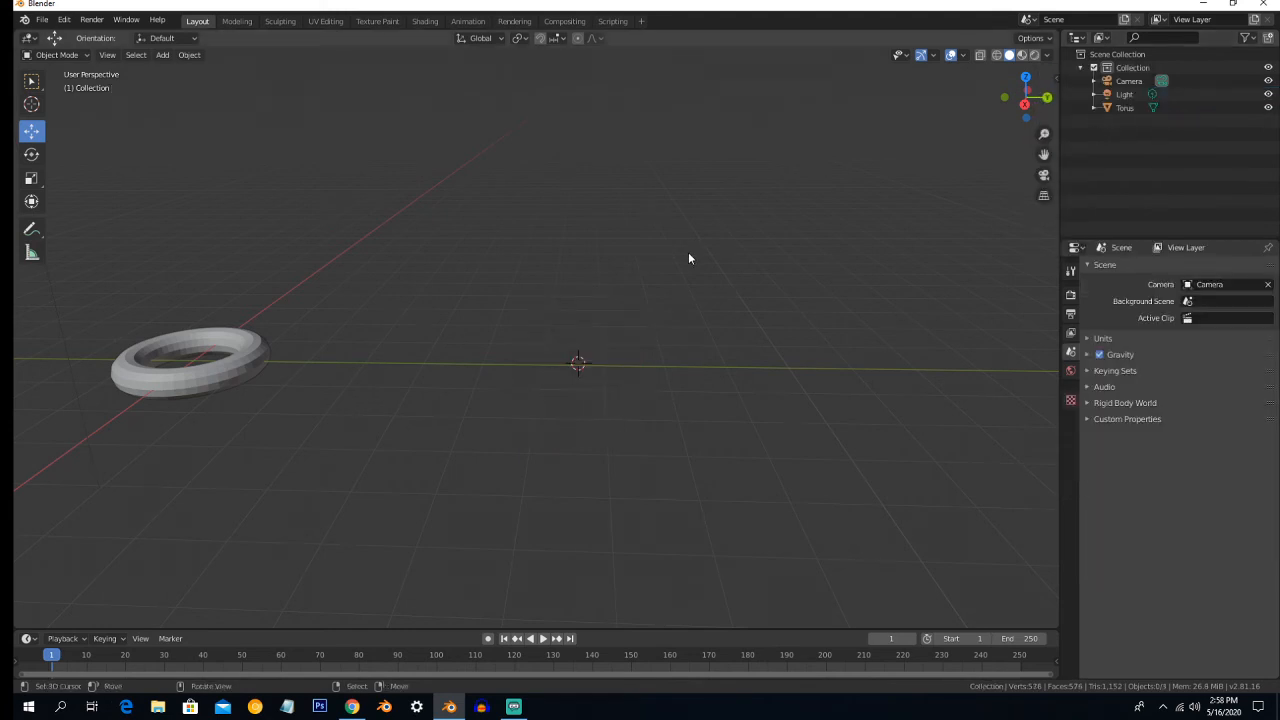
middle_drag(480, 267, 547, 311)
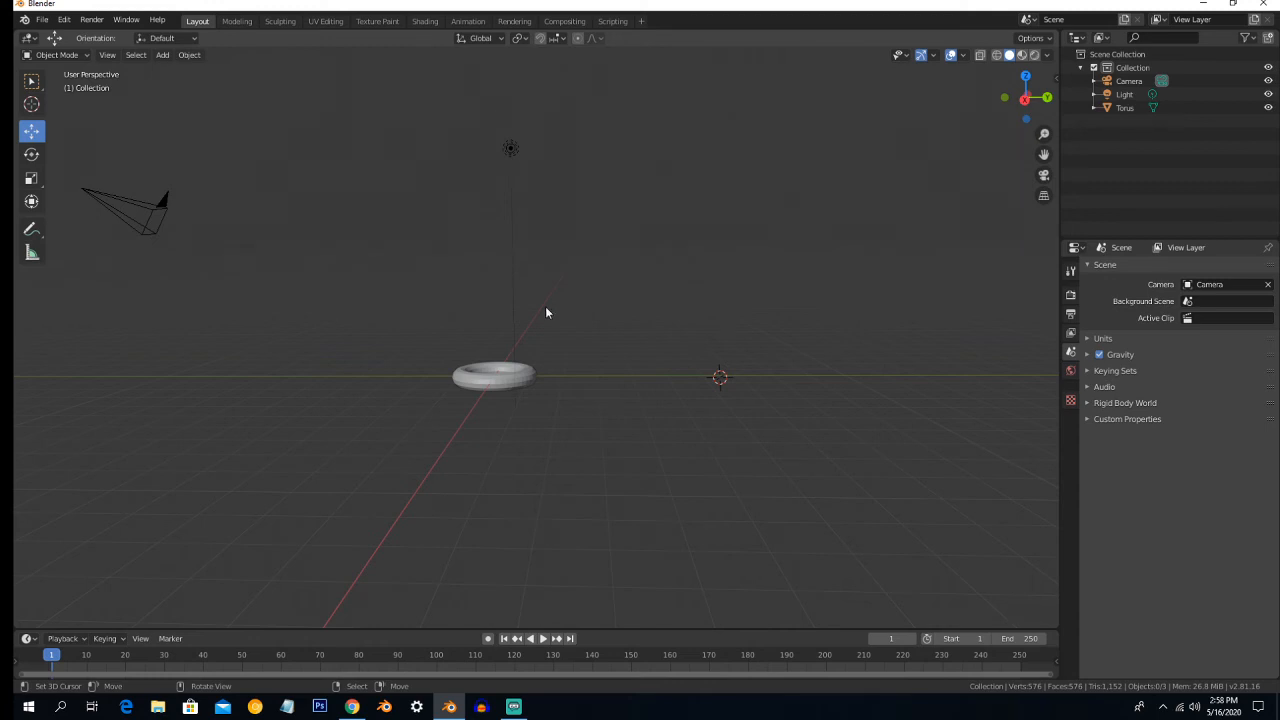
key(shift+a)
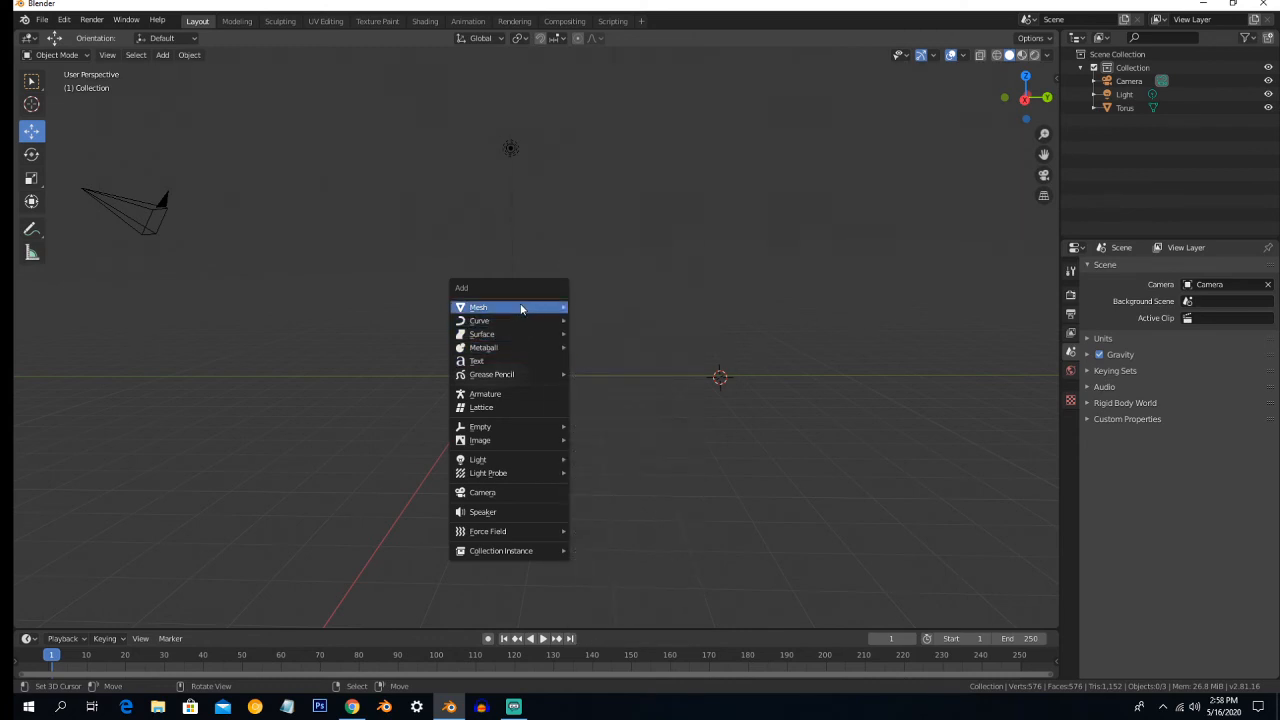
mouse_move(521, 310)
mouse_move(509, 333)
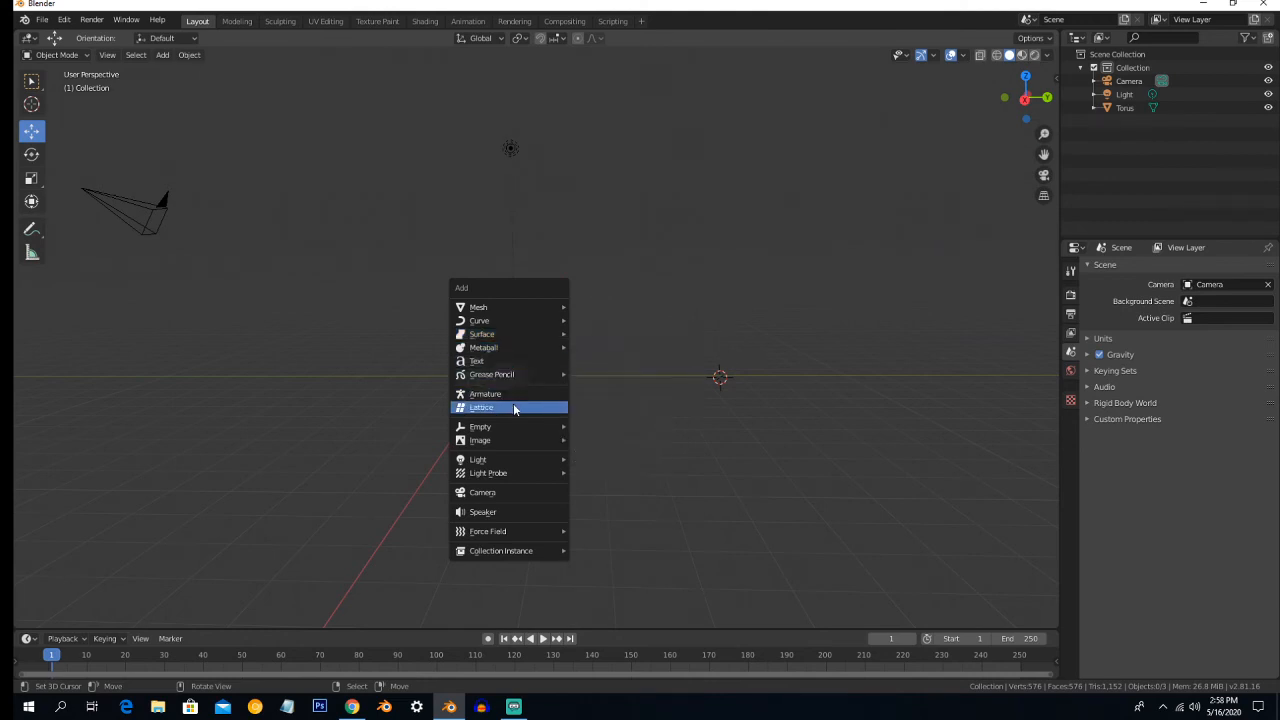
mouse_move(519, 441)
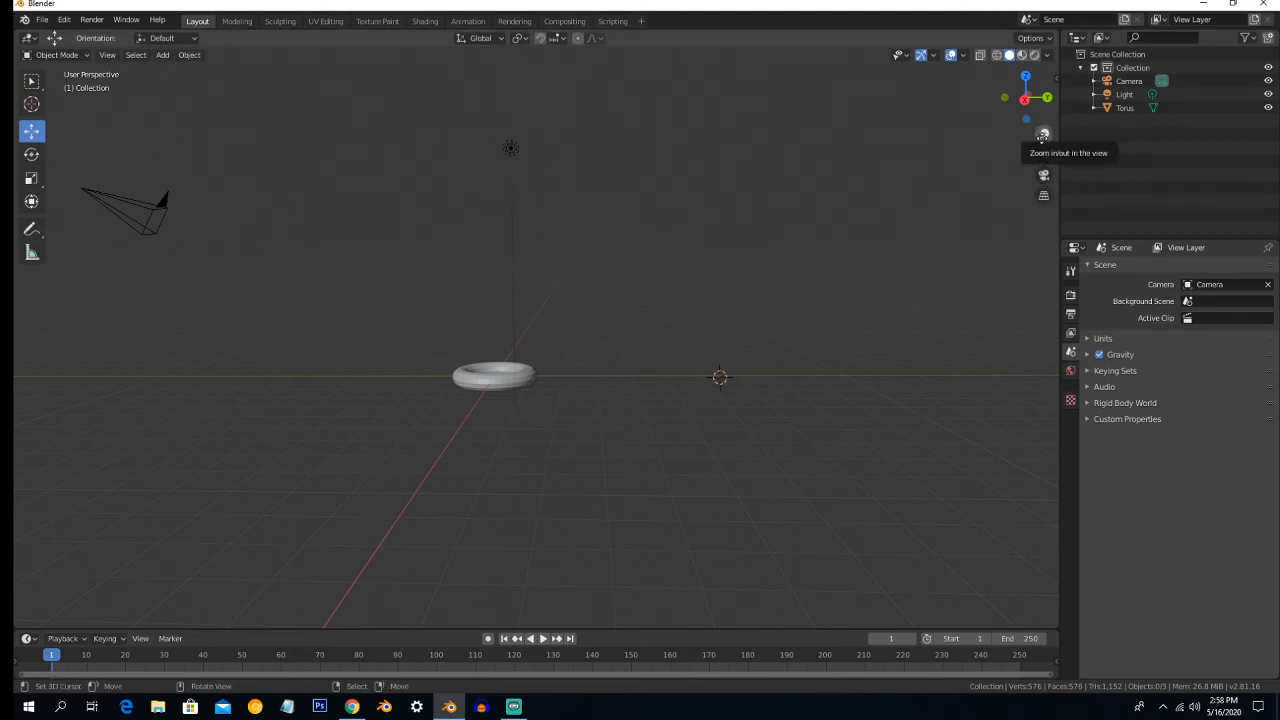
- Try zooming and panning the viewport, and switch it to the camera view
drag(1043, 134, 1043, 84)
drag(1043, 134, 1043, 186)
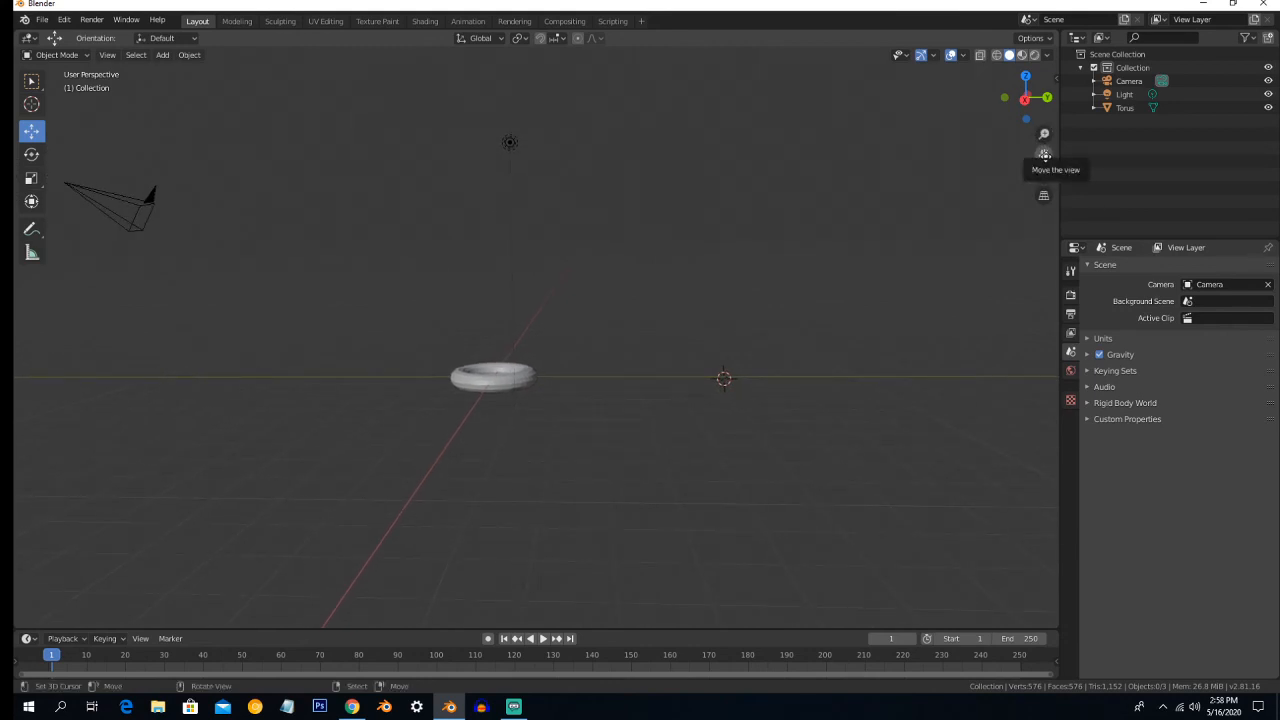
mouse_move(1044, 155)
mouse_down()
mouse_move(1064, 170)
mouse_move(946, 217)
mouse_move(1009, 129)
mouse_move(1032, 211)
mouse_move(1060, 170)
mouse_move(1020, 226)
mouse_move(1044, 176)
mouse_up()
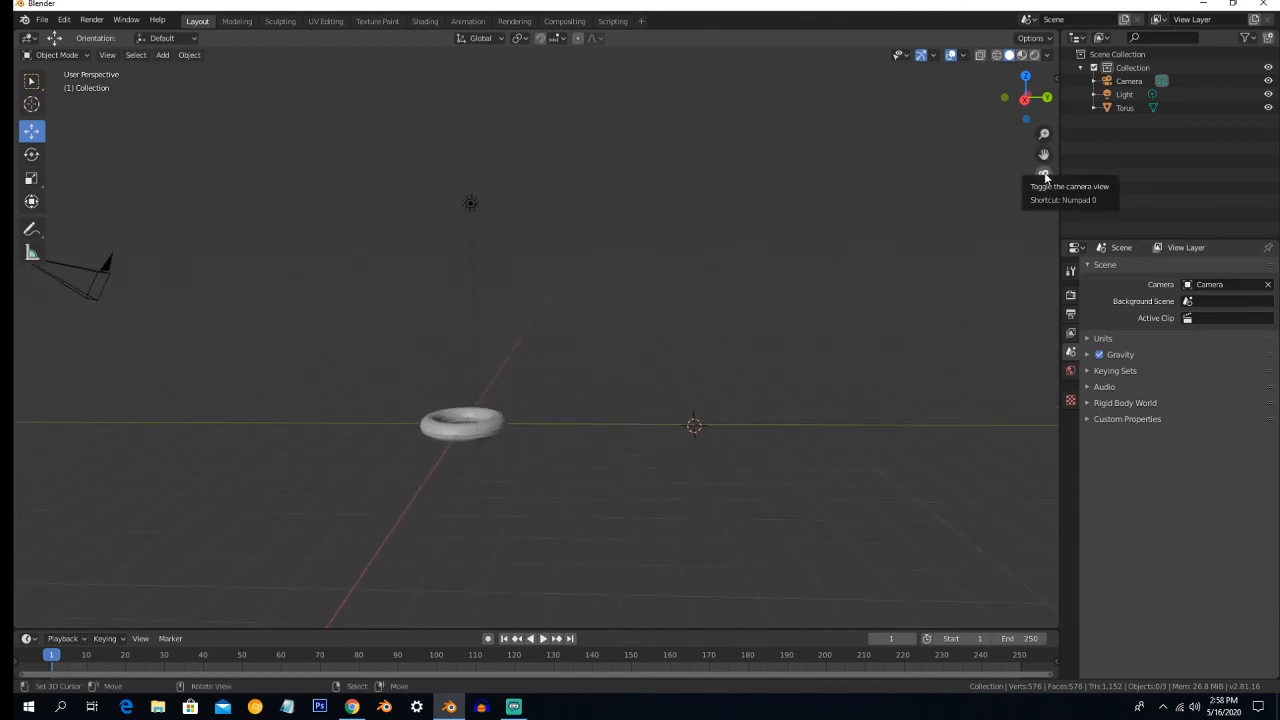
click(1044, 176)
click(1044, 176)
click(1043, 178)
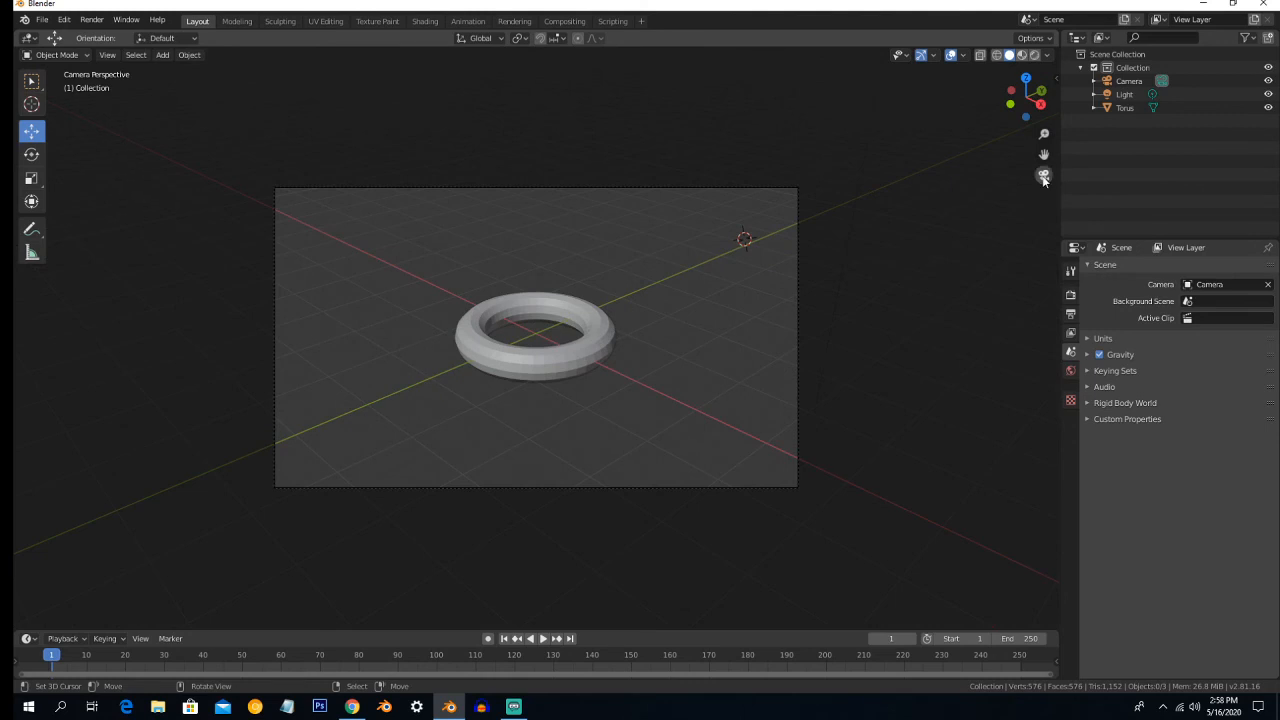
- Leave the camera view and compare the torus in perspective and orthographic projection, finishing in an orthographic view from above
click(1043, 180)
click(1043, 197)
click(1043, 197)
click(1043, 197)
click(1043, 197)
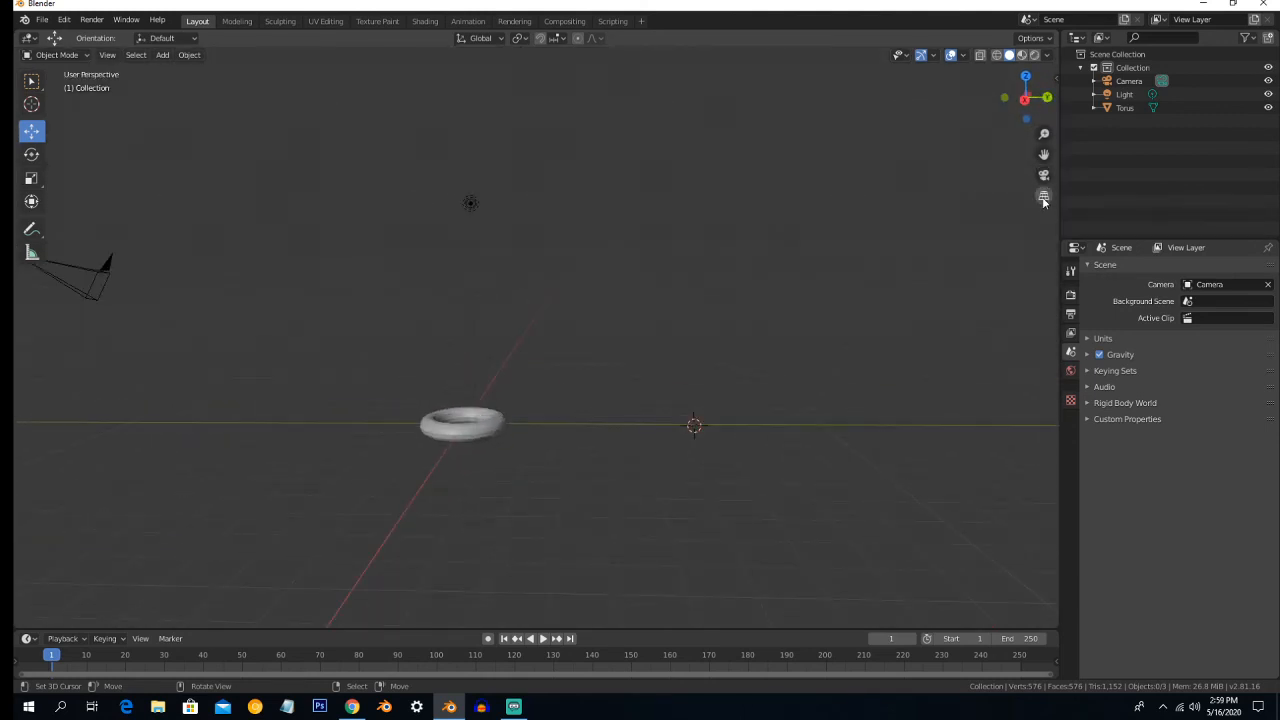
click(1043, 197)
click(1043, 197)
click(1043, 197)
middle_drag(670, 298, 496, 381)
- Duplicate the torus three times in a row along the X axis, placing the copies at about -4.1 m, -7.5 m and -10.9 m
click(494, 390)
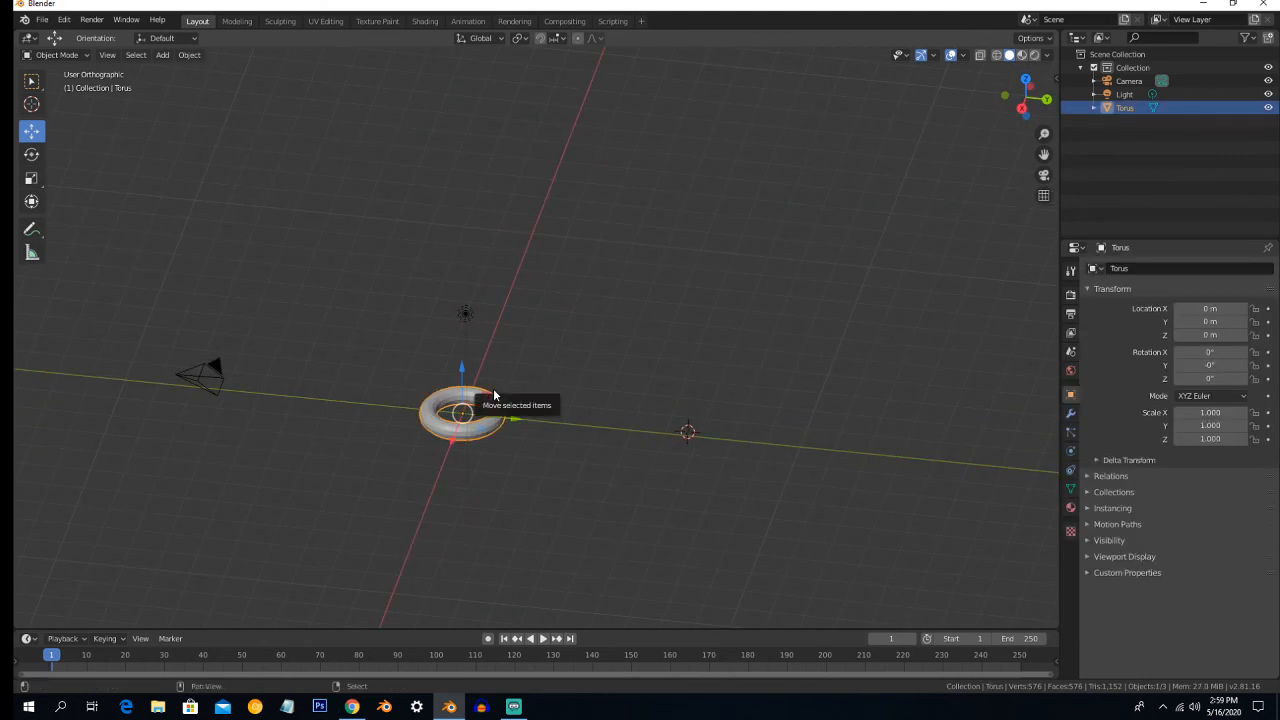
key(shift+s)
key(Escape)
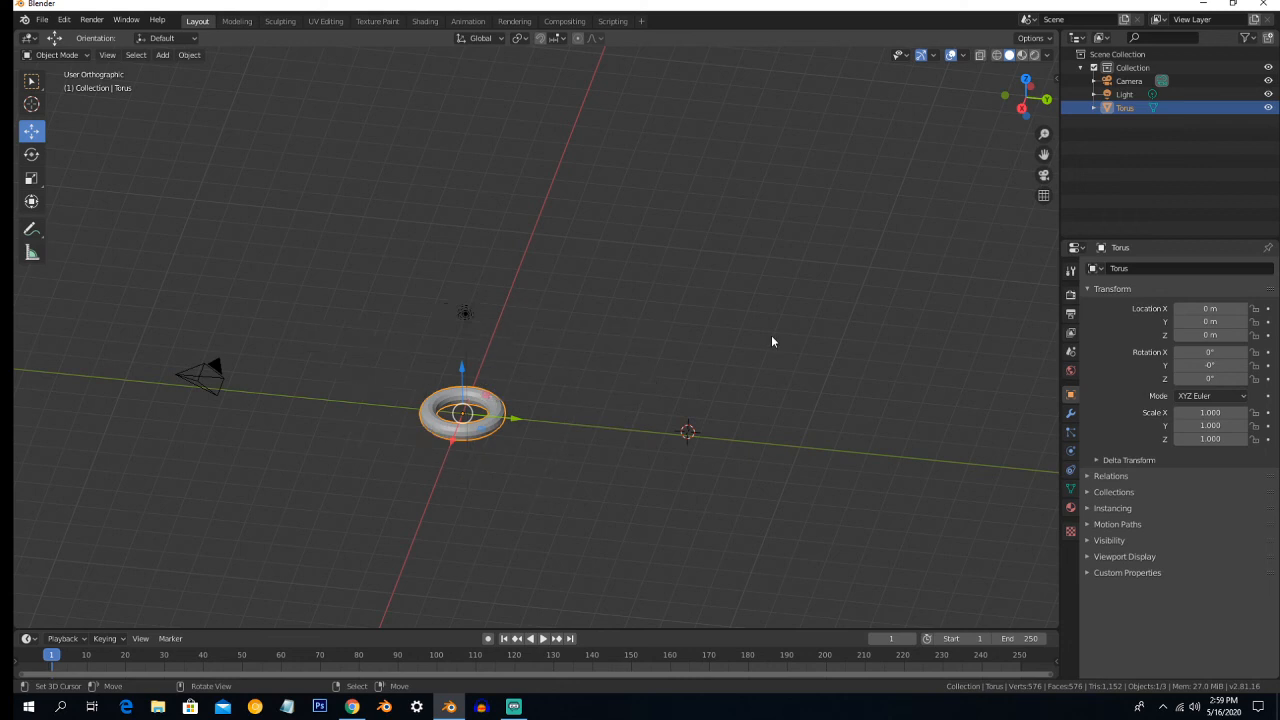
key(shift+d)
key(x)
click(520, 351)
key(shift+d)
key(x)
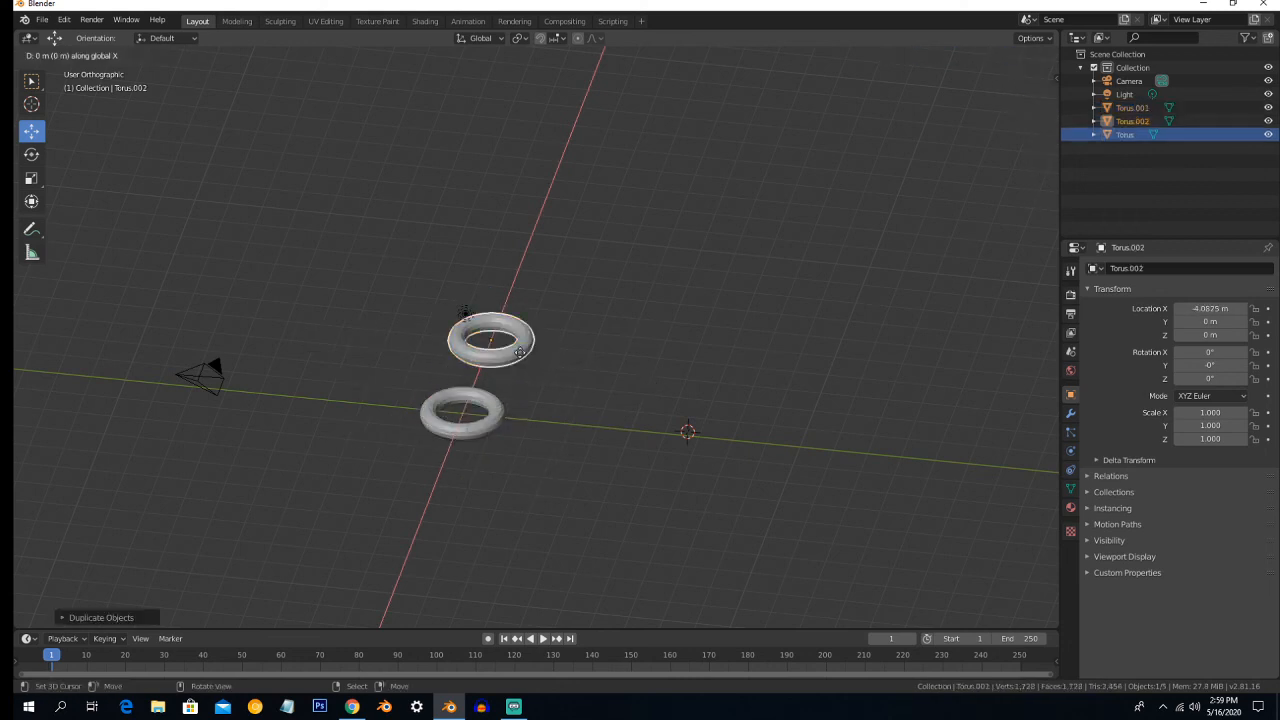
click(551, 297)
key(shift+d)
key(x)
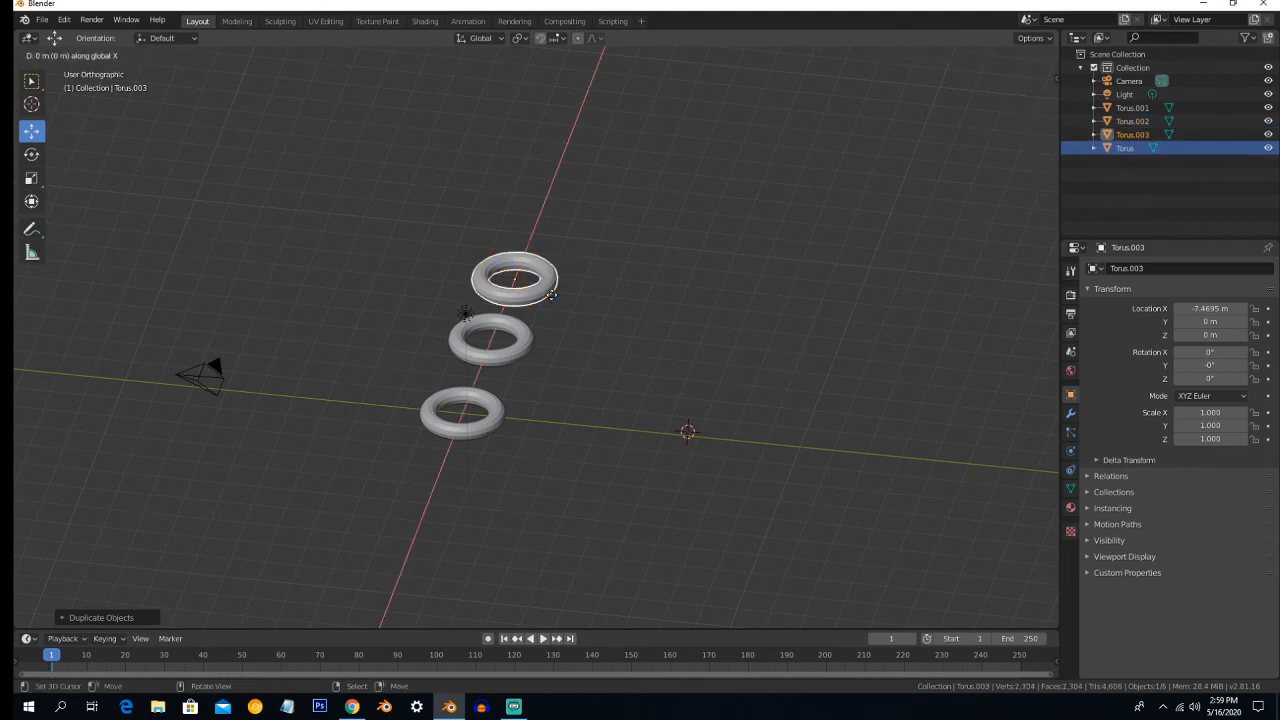
click(592, 245)
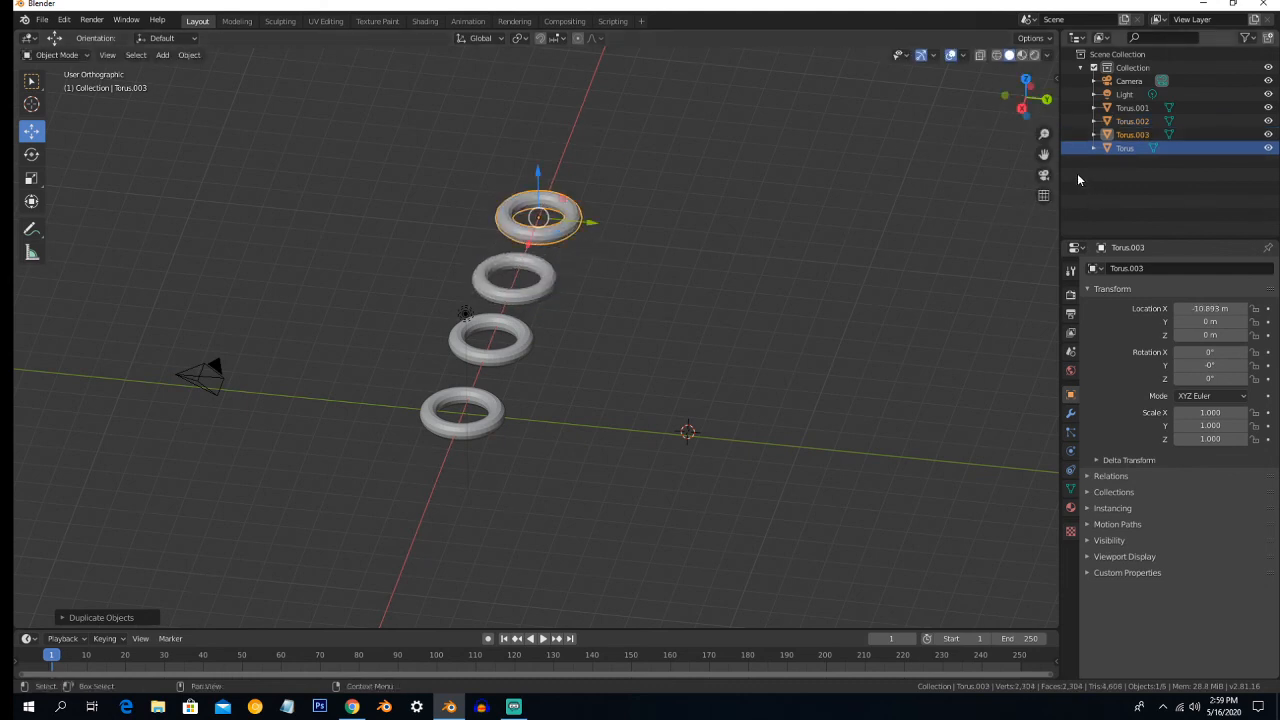
- Switch the viewport to perspective projection and examine the row of four tori from a low angle
click(1044, 196)
middle_drag(715, 288, 721, 241)
scroll(701, 270, up, 2)
middle_drag(611, 333, 611, 363)
scroll(602, 332, up, 1)
scroll(611, 364, down, 2)
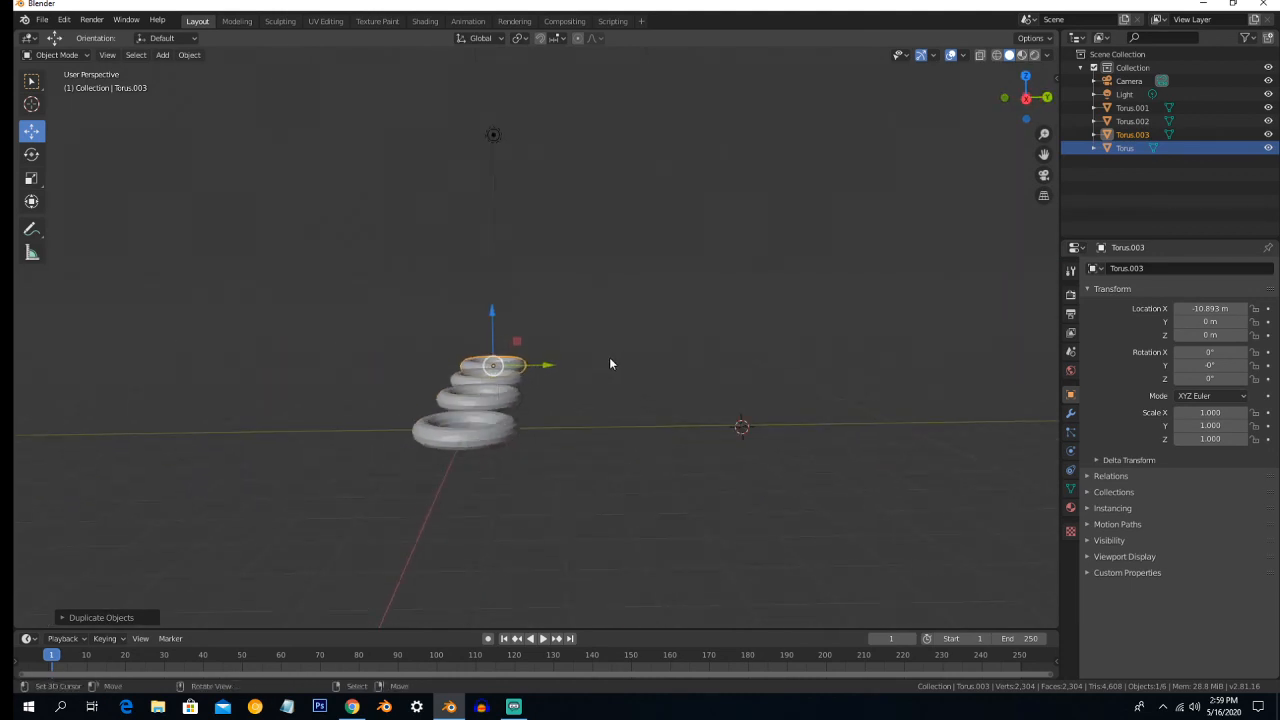